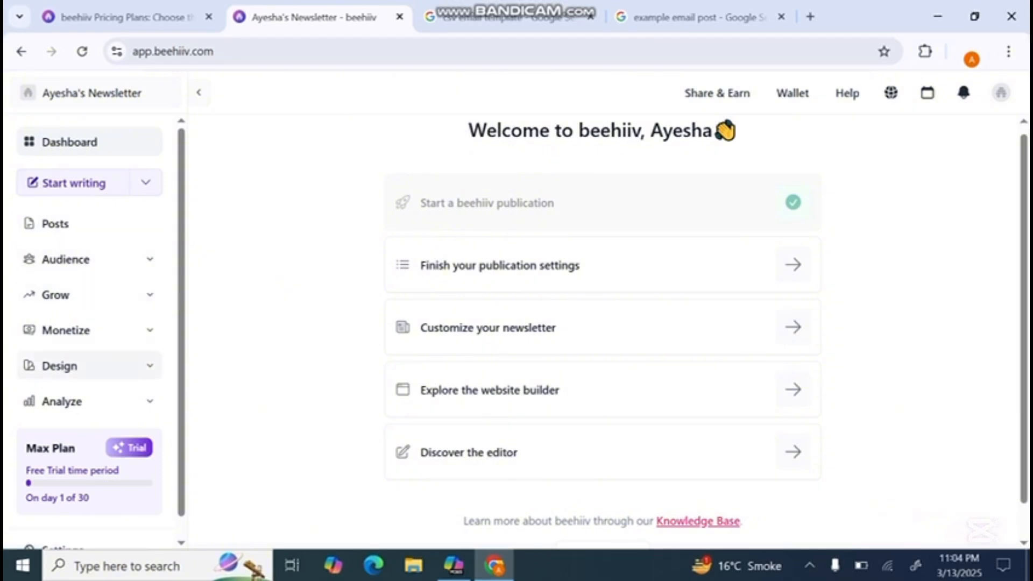
- Open the Website Builder and preview the home page with the Example Site option on, switching it back off
left_click(88, 366)
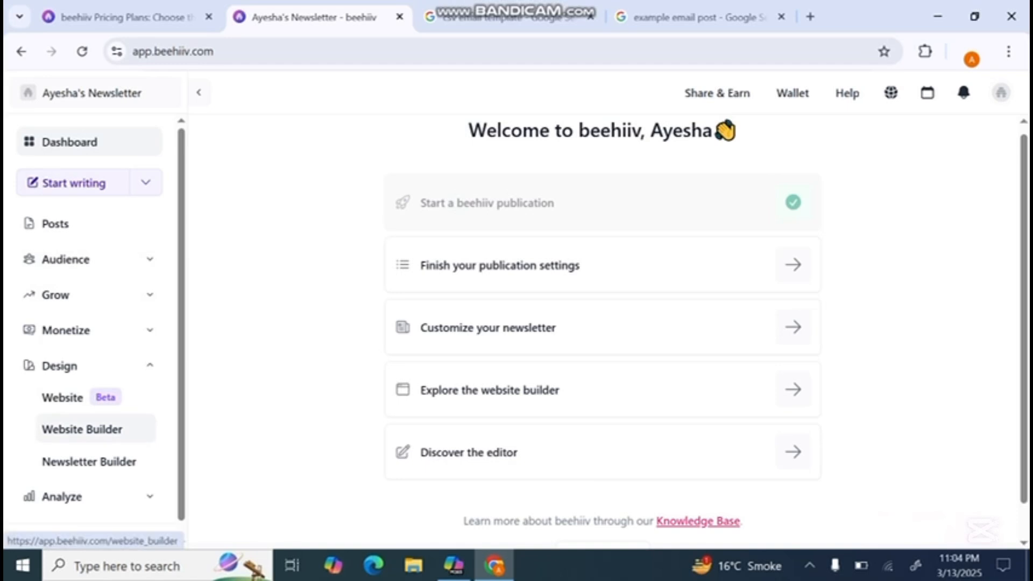
left_click(82, 429)
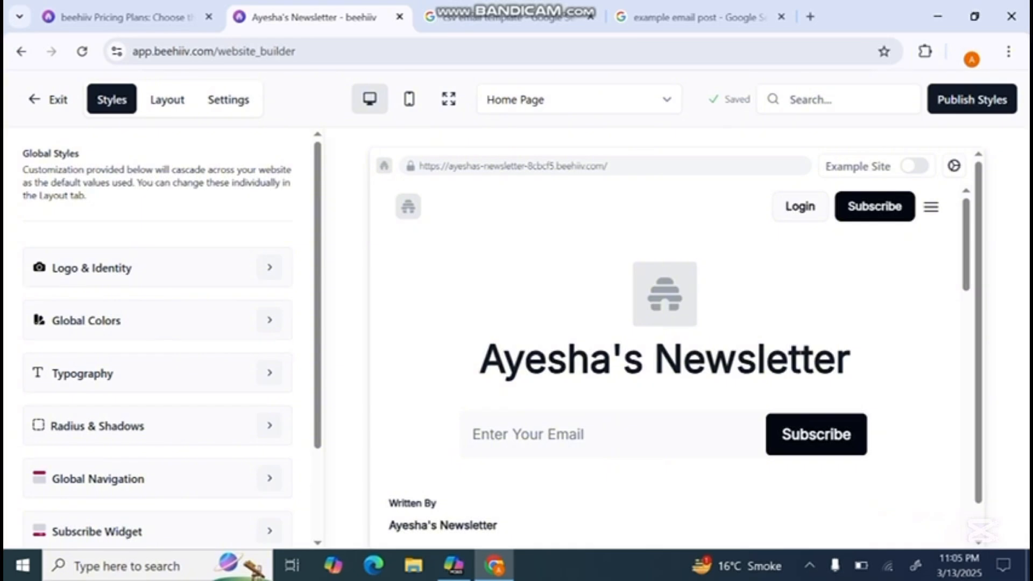
left_click(915, 166)
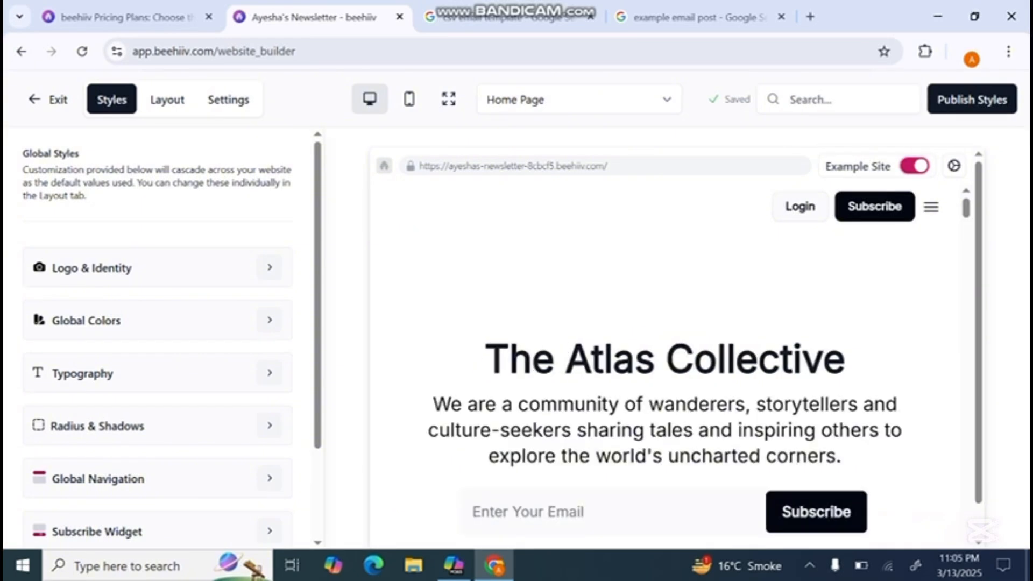
scroll(665, 366, "down", 2)
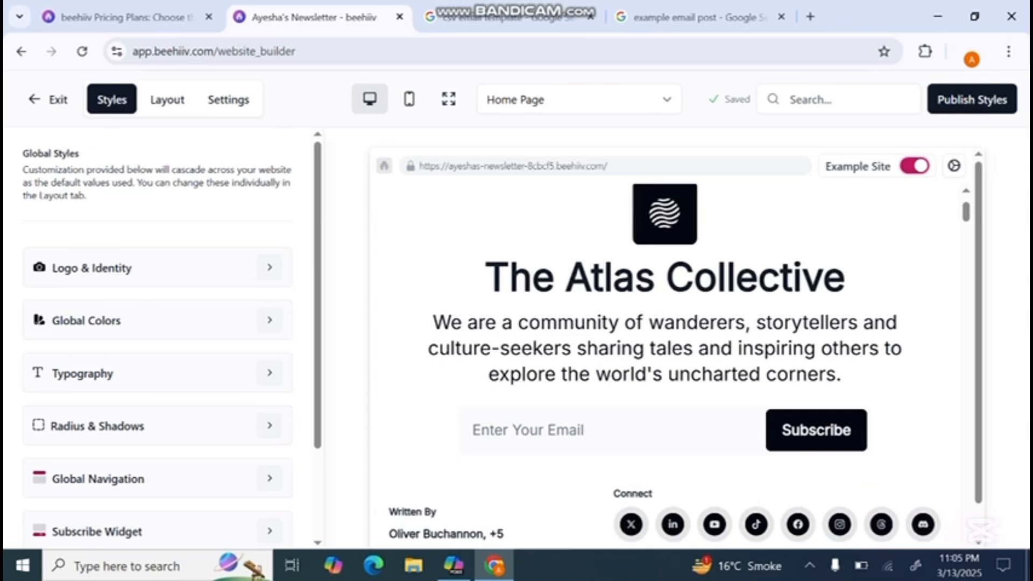
scroll(665, 360, "up", 2)
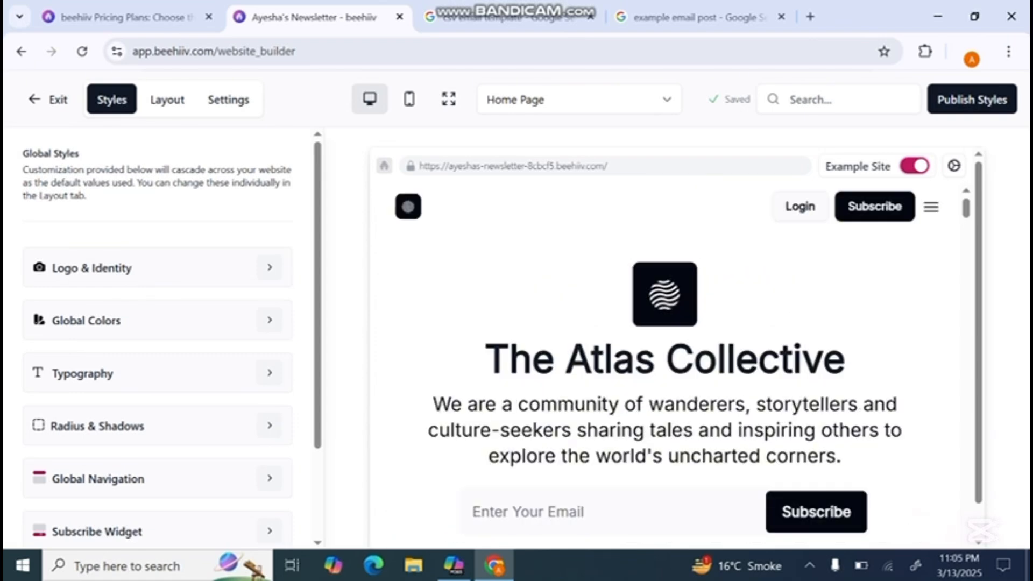
left_click(915, 166)
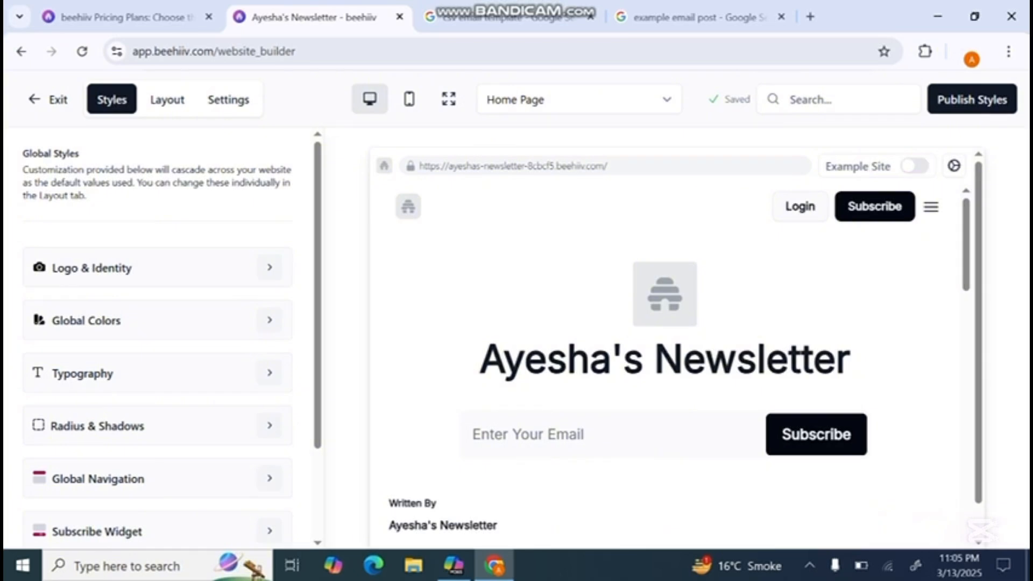
- Open the publication settings from Logo & Identity and change the publication name to "marketing era"
left_click(270, 267)
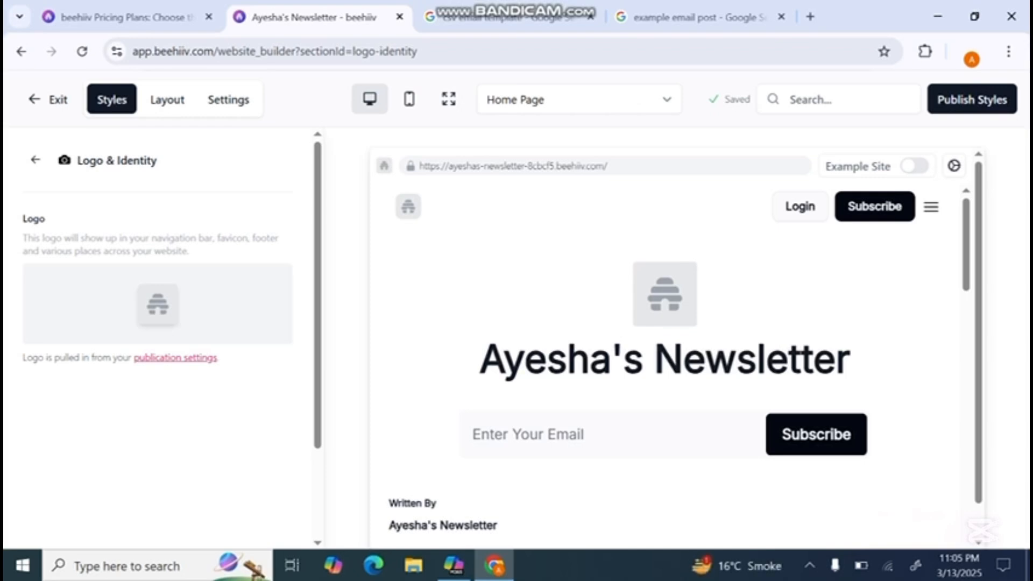
left_click(175, 358)
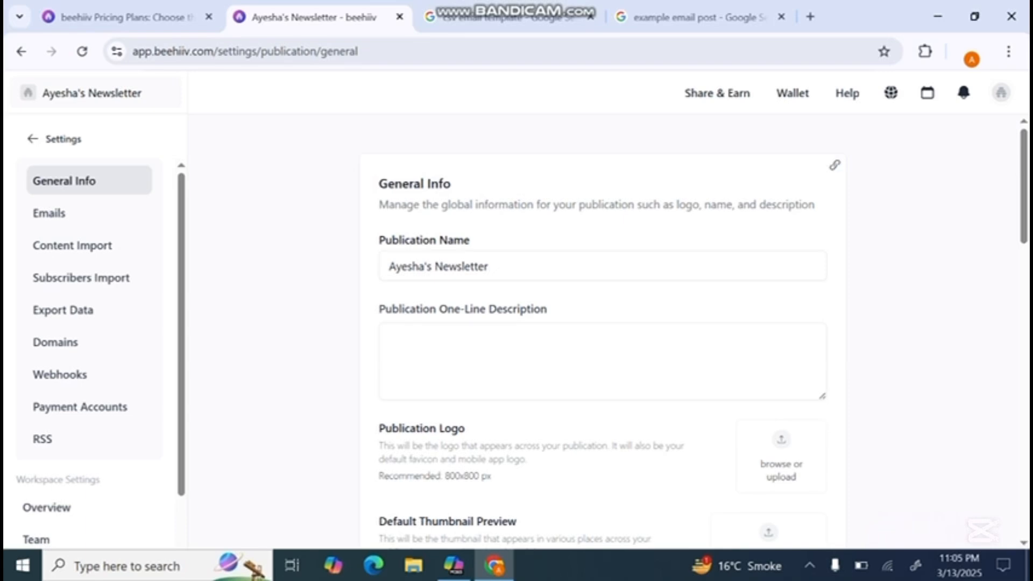
left_click(487, 267)
key("BackSpace")
key("BackSpace")
key("BackSpace")
key("BackSpace")
key("BackSpace")
key("BackSpace")
key("BackSpace")
key("BackSpace")
key("BackSpace")
key("BackSpace")
key("BackSpace")
key("BackSpace")
key("BackSpace")
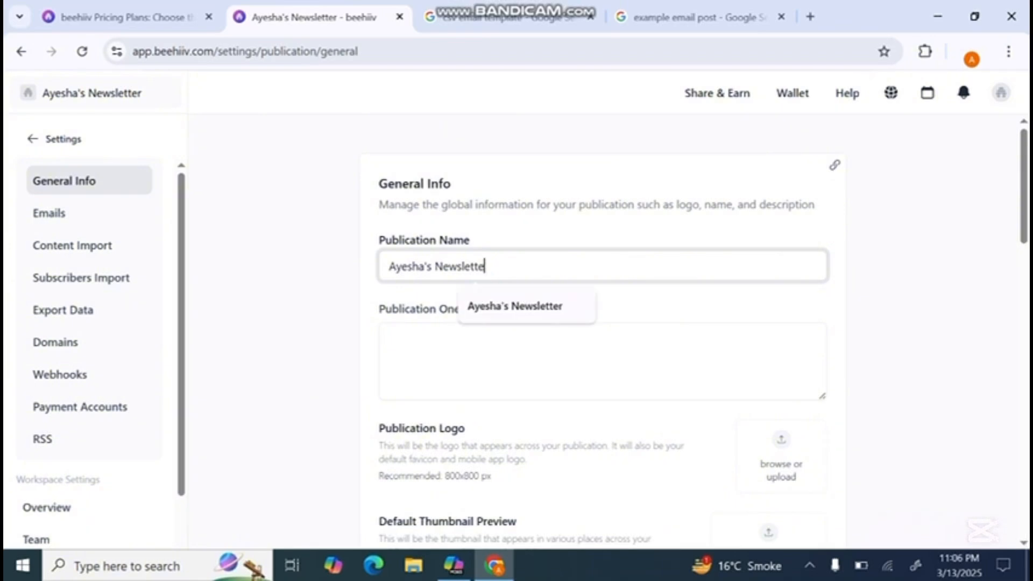
key("BackSpace")
key("BackSpace")
key("BackSpace")
key("BackSpace")
key("BackSpace")
key("BackSpace")
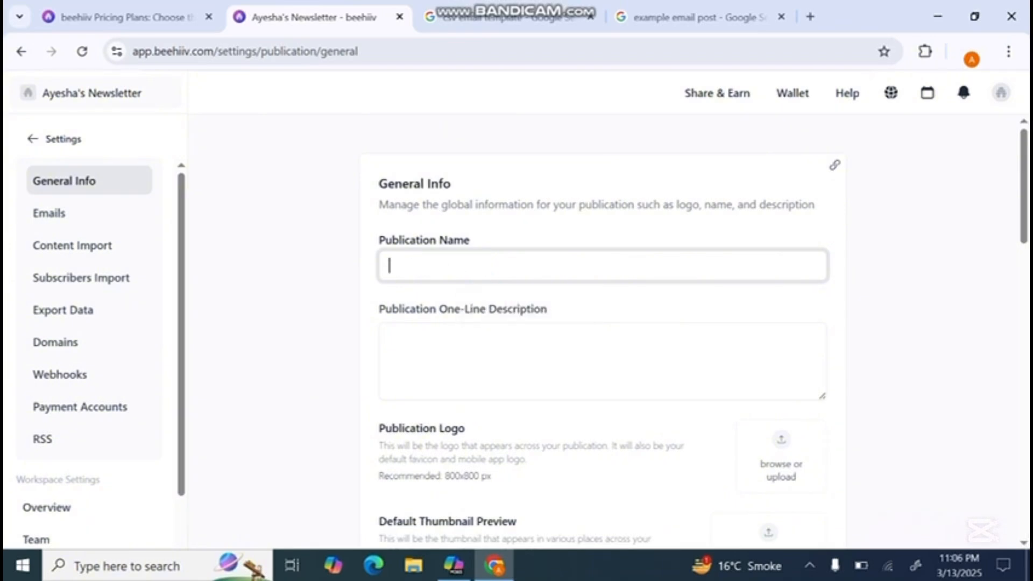
type("marketing era")
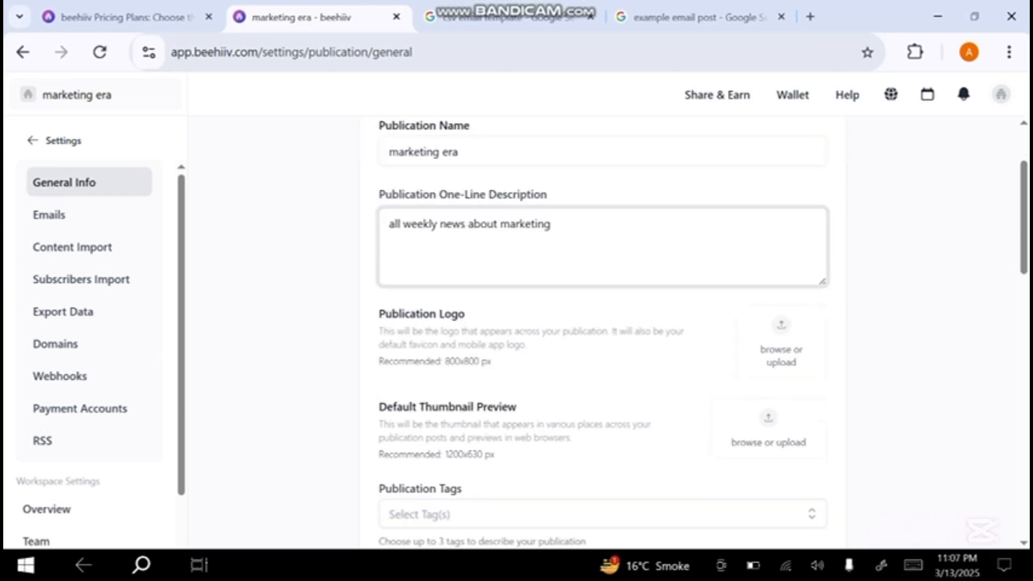
- Find an ERA logo with an image search for "marketing era logo" and upload it as the publication logo
left_click(778, 17)
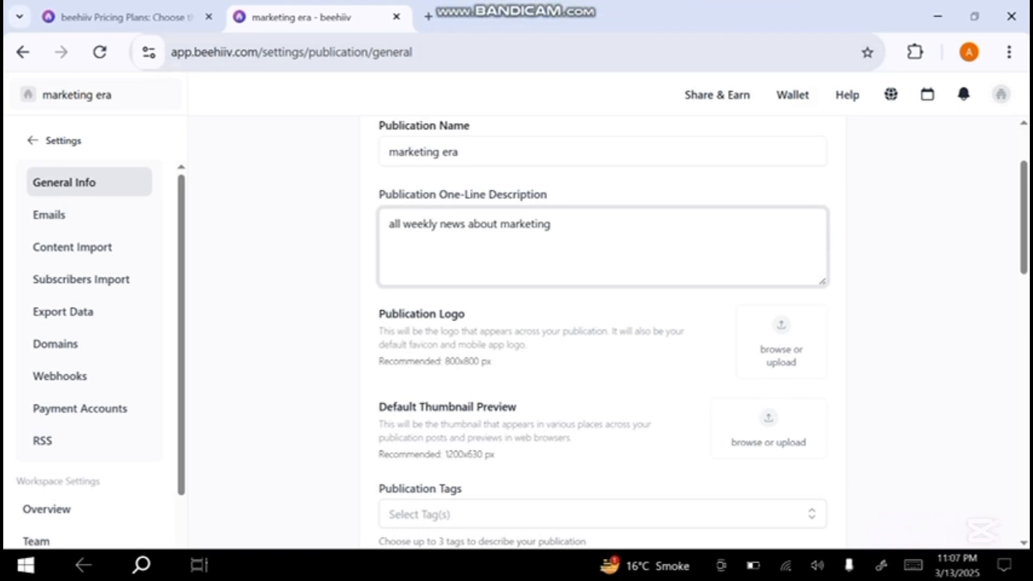
left_click(427, 17)
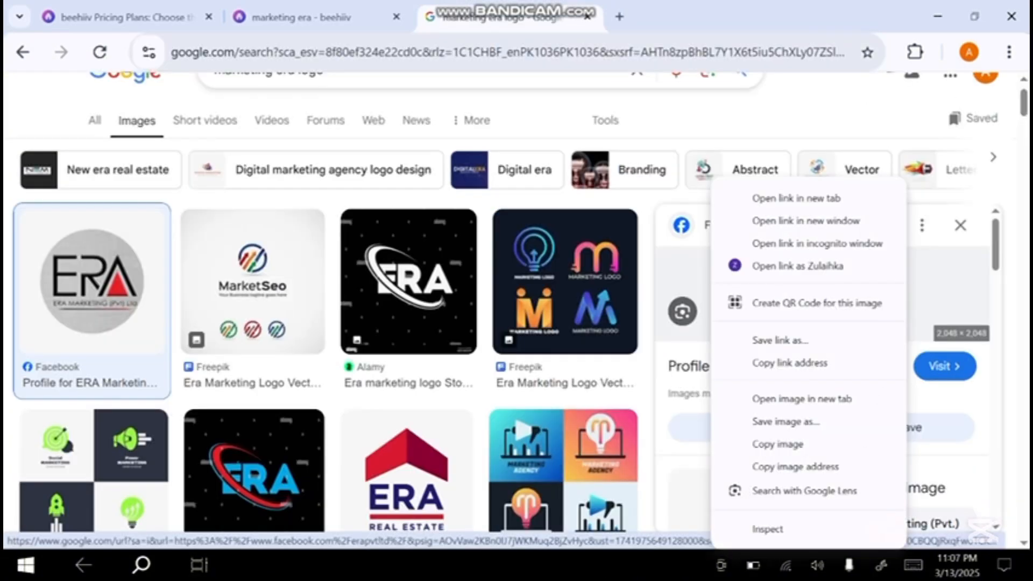
key("Escape")
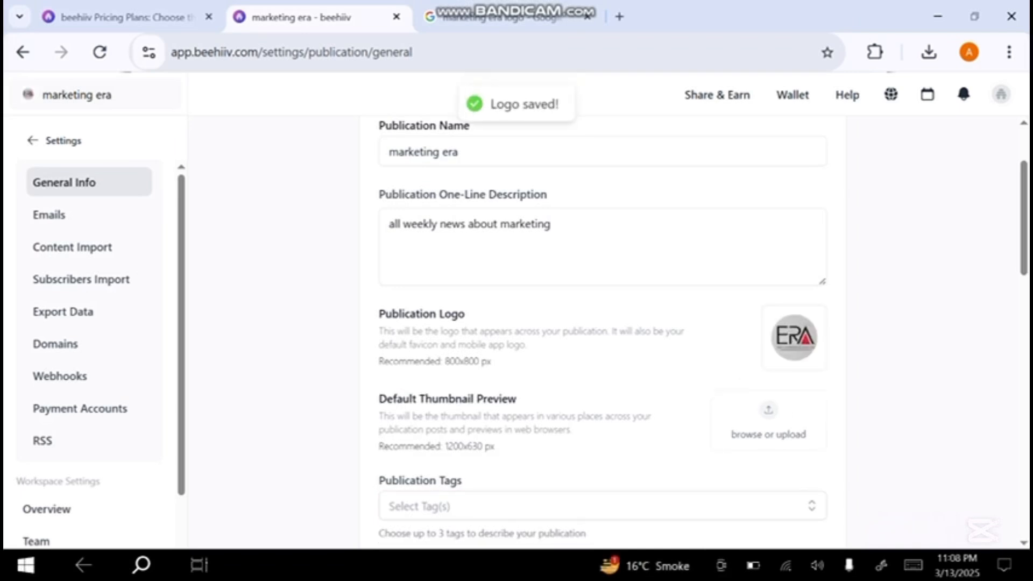
- Add the publication tags Artificial Intelligence and Marketing
scroll(603, 323, "down", 2)
left_click(602, 389)
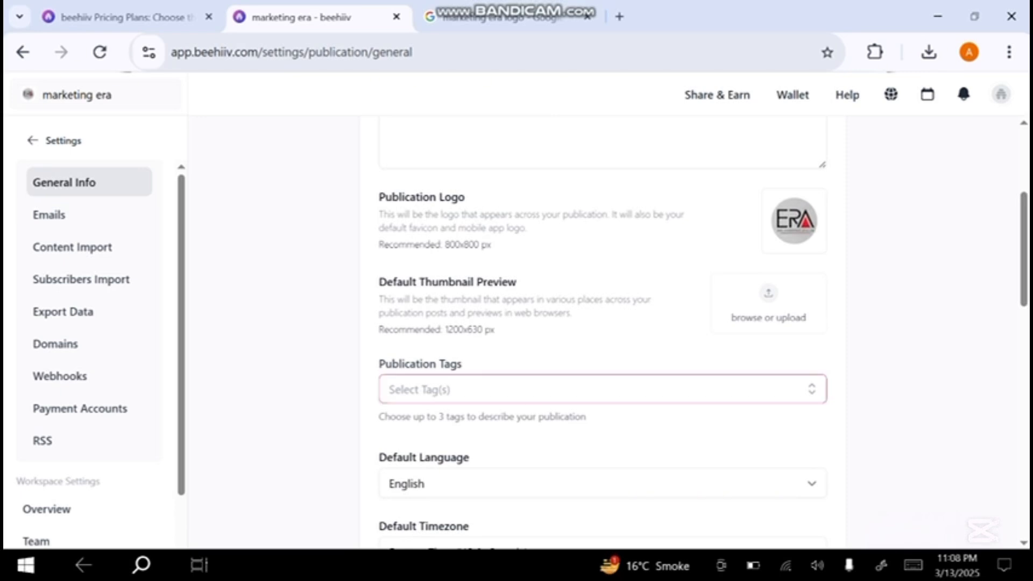
left_click(602, 389)
scroll(603, 323, "down", 3)
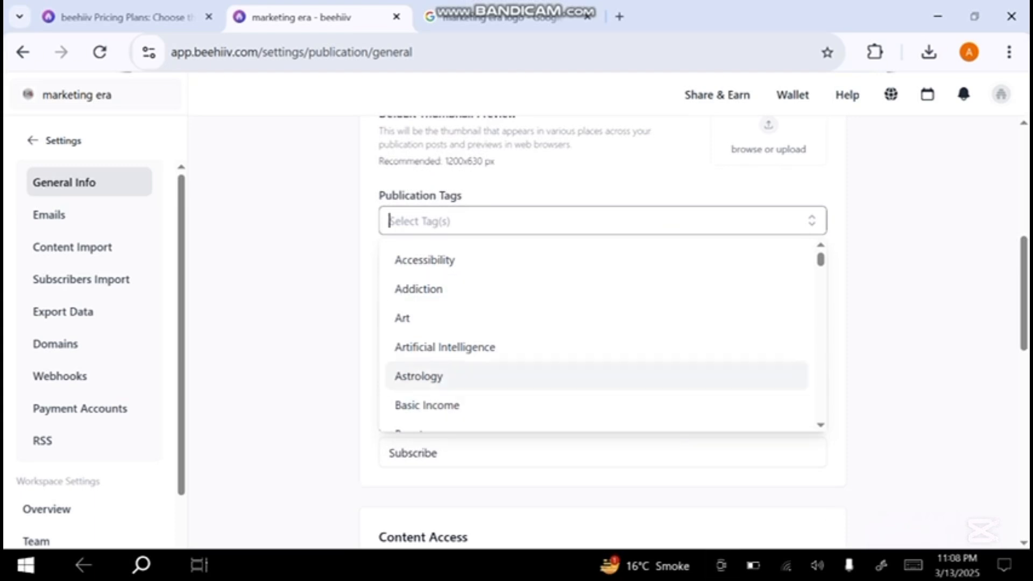
left_click(447, 347)
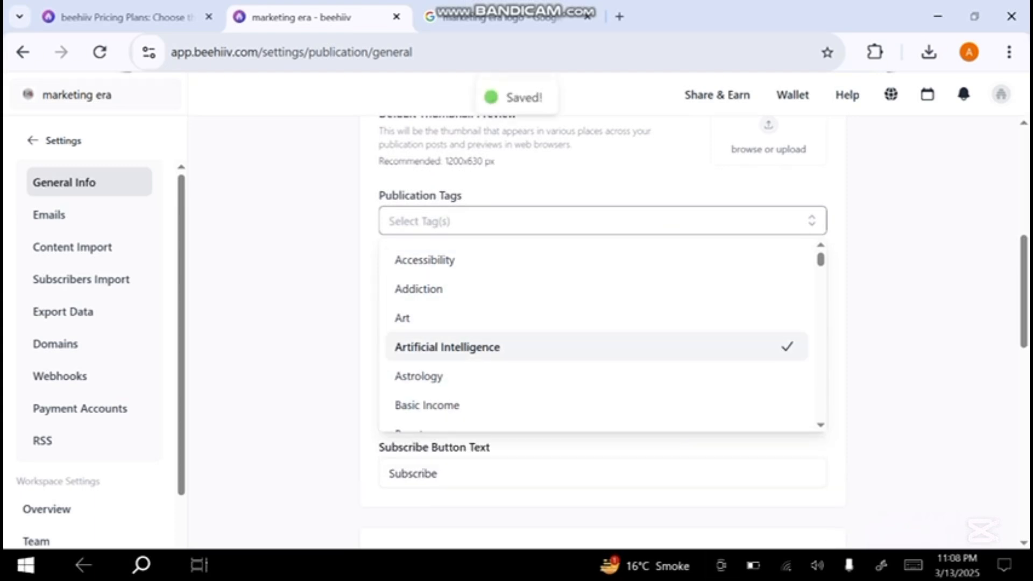
scroll(602, 333, "down", 10)
scroll(602, 334, "down", 15)
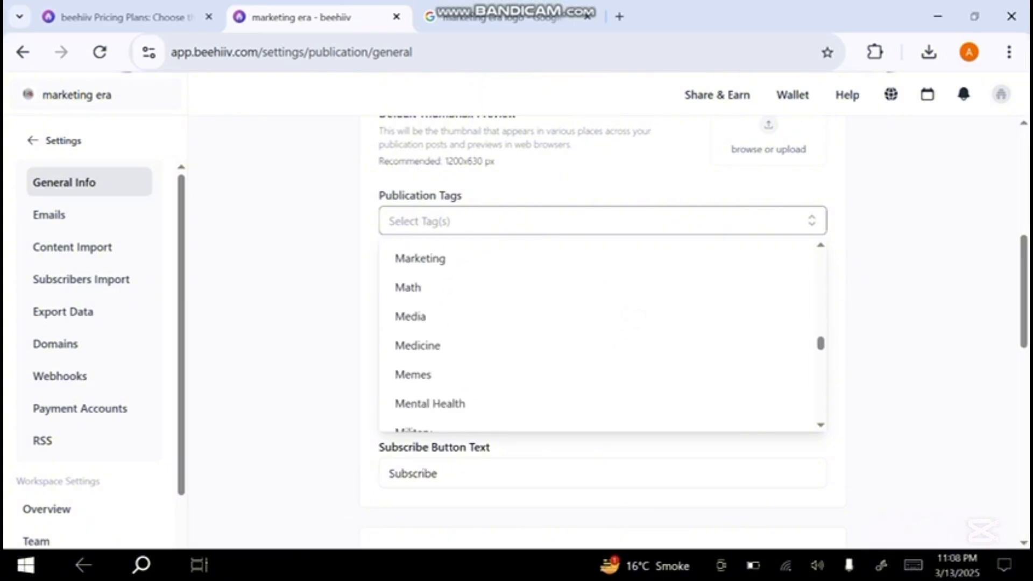
scroll(602, 333, "up", 2)
left_click(452, 374)
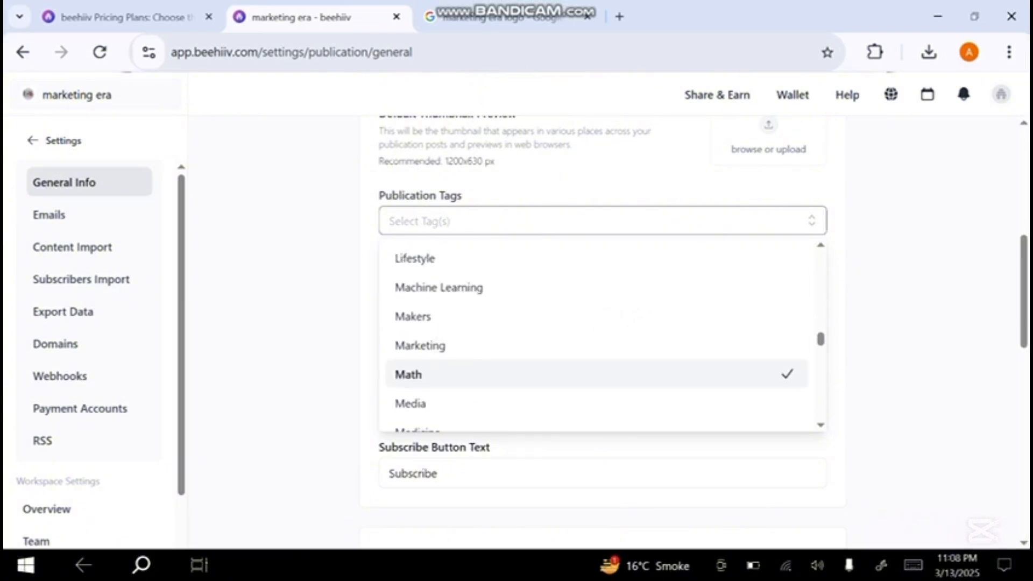
left_click(452, 345)
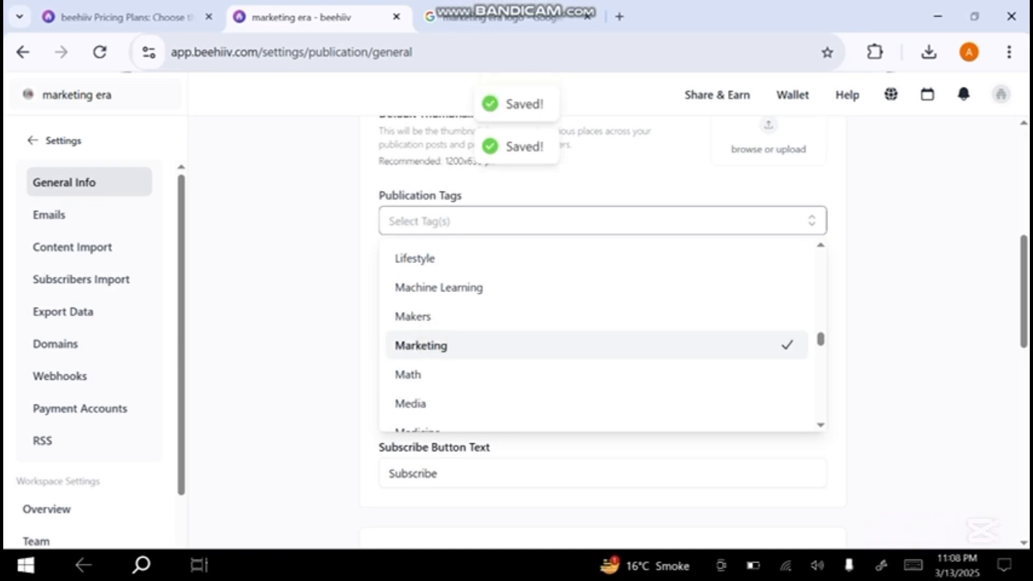
left_click(302, 344)
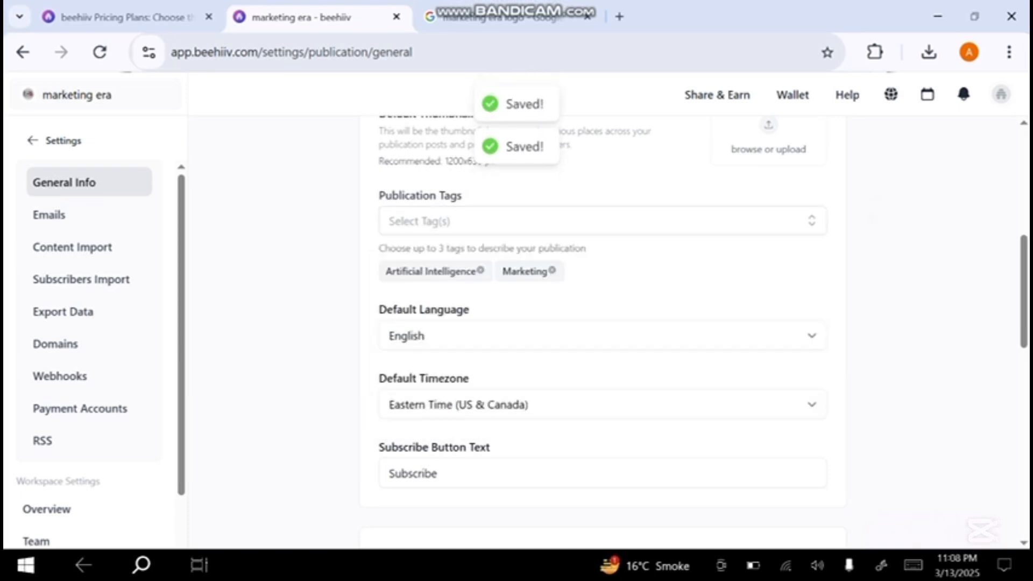
- Check the default language options and review the Content Access and UTM Analytics settings of the publication
left_click(603, 336)
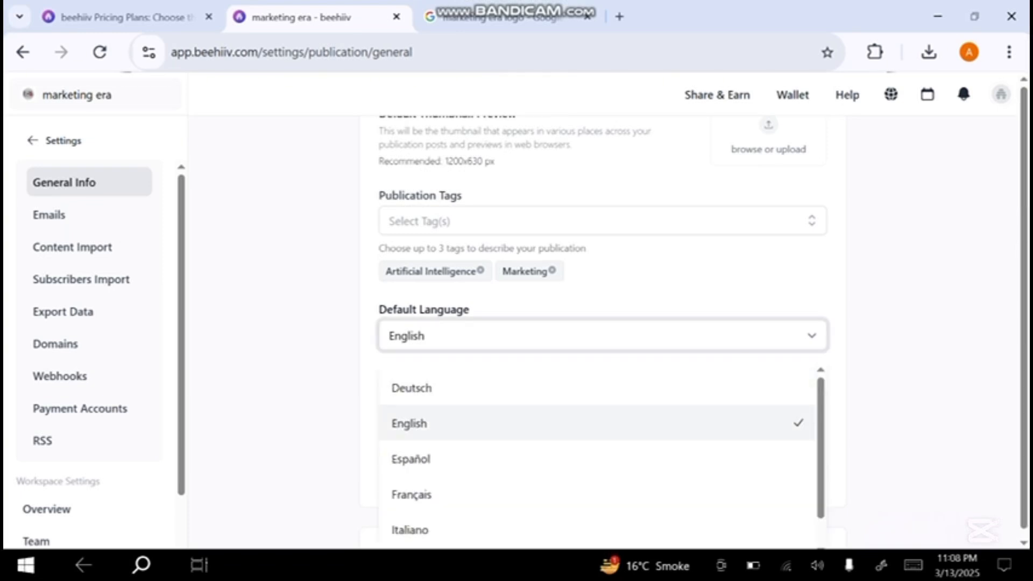
left_click(888, 242)
scroll(603, 334, "down", 3)
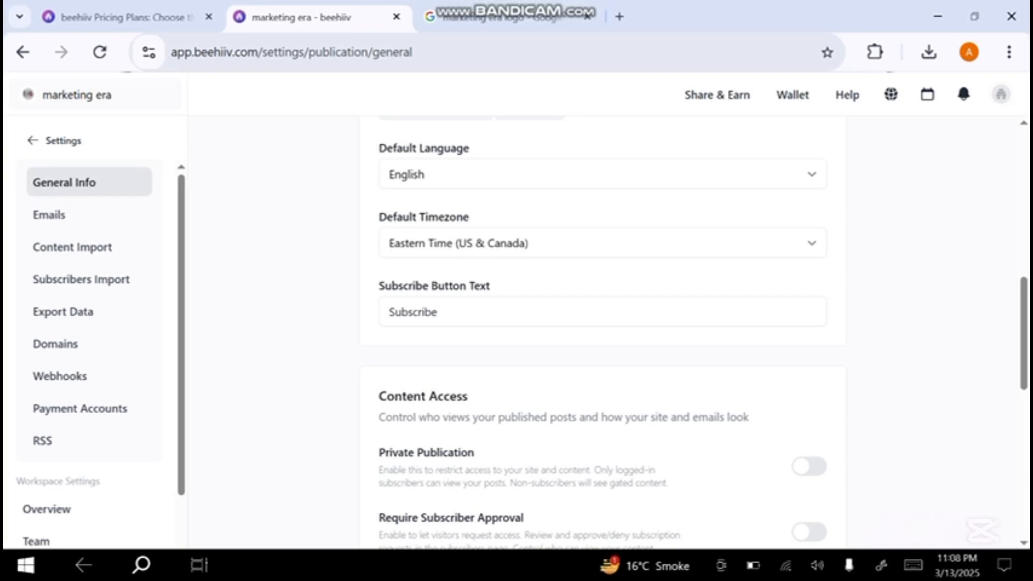
scroll(603, 333, "down", 2)
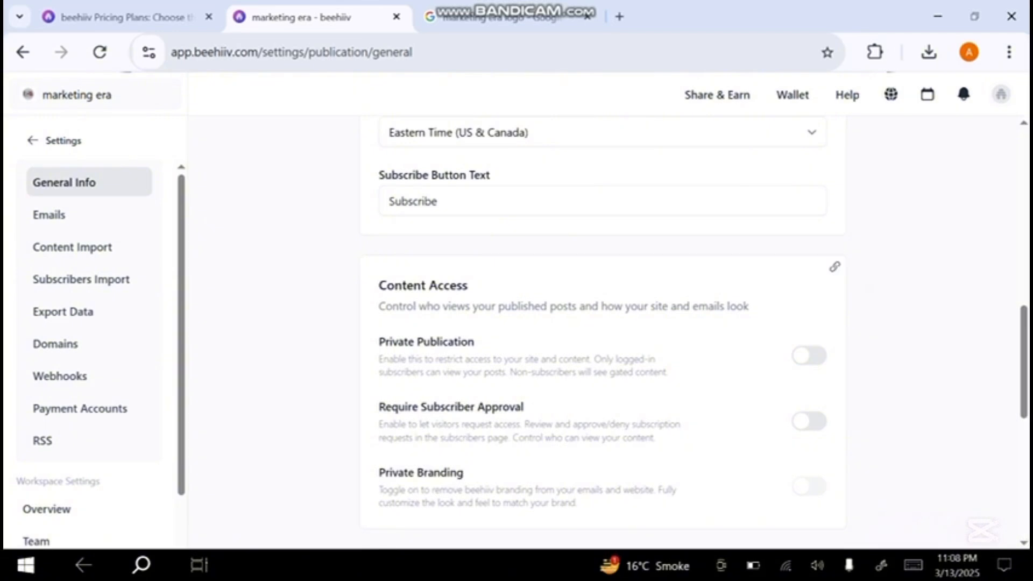
scroll(603, 333, "down", 3)
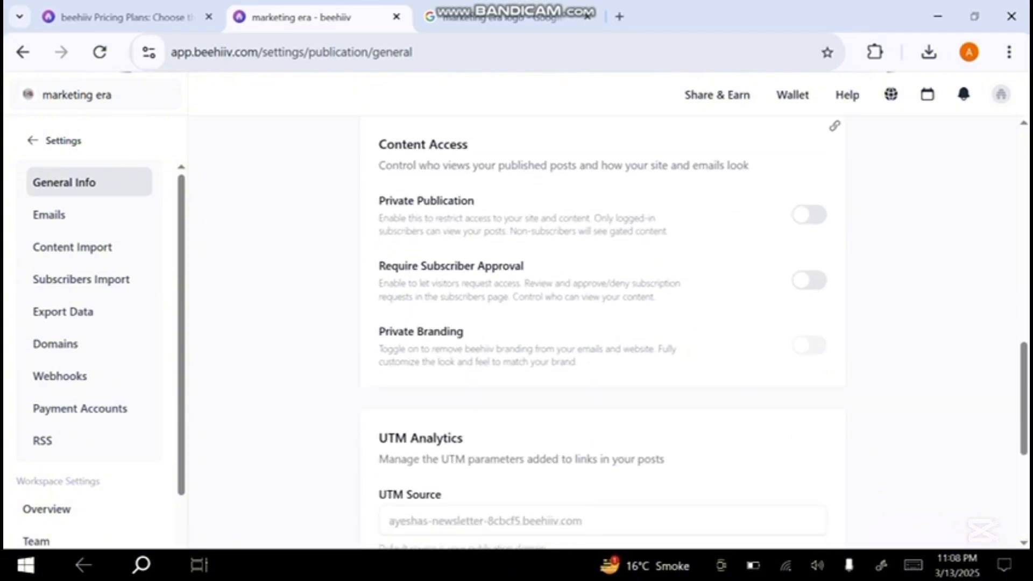
scroll(603, 333, "down", 4)
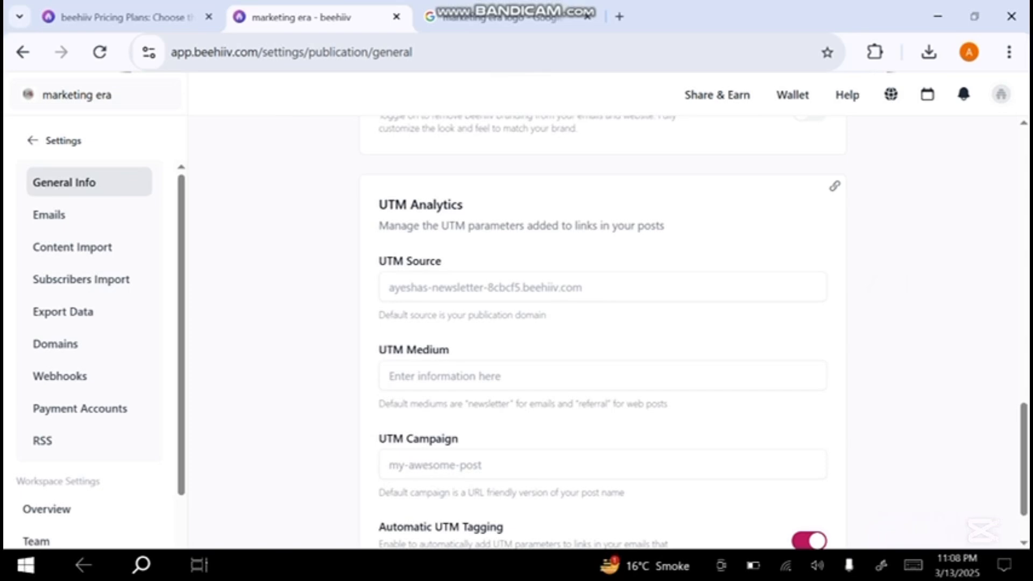
scroll(804, 344, "down", 2)
scroll(823, 385, "up", 15)
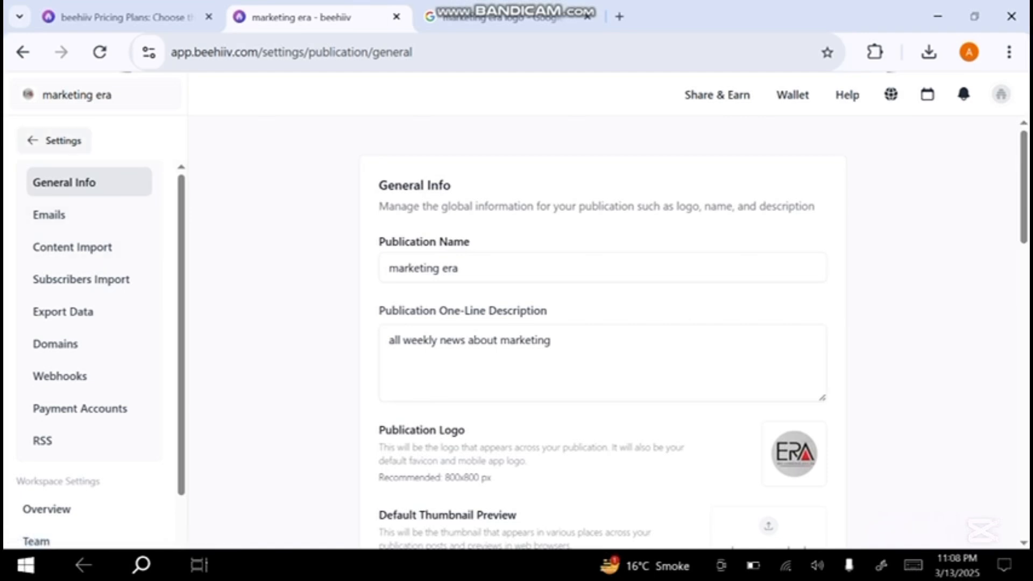
- Return to the website builder's Global Colors and set the heading color to #E41515
left_click(54, 141)
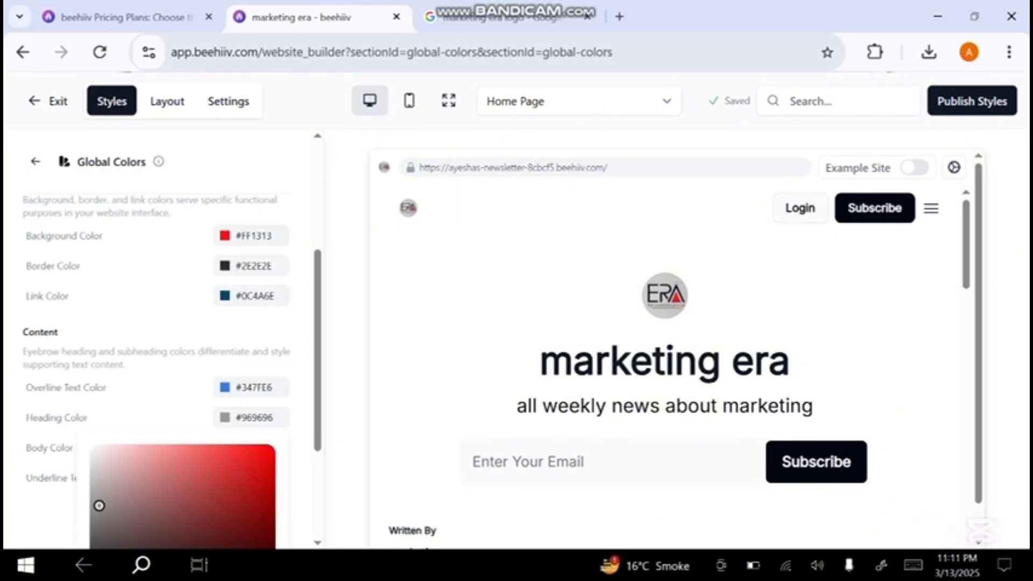
left_click(251, 467)
key("Escape")
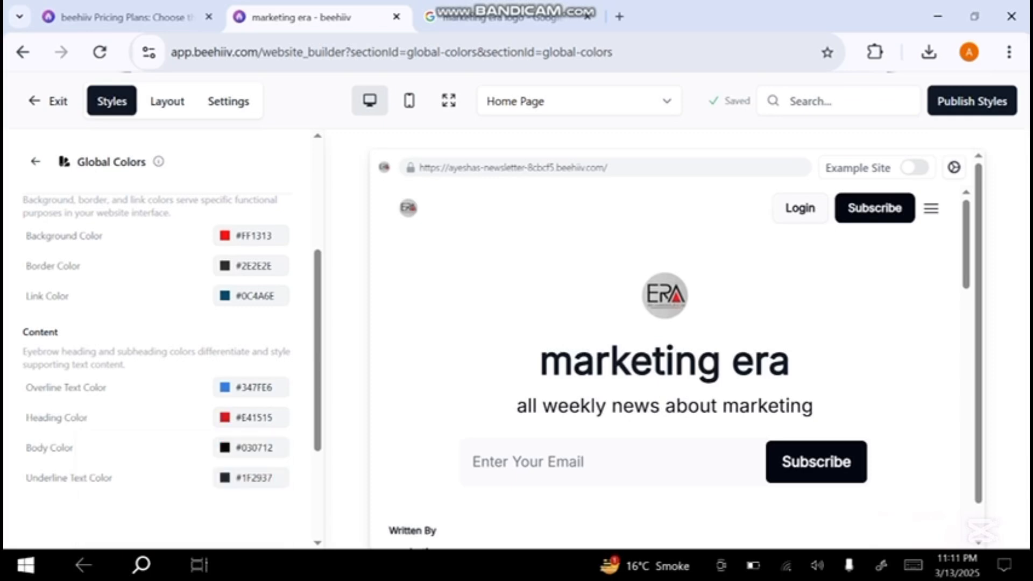
left_click(251, 490)
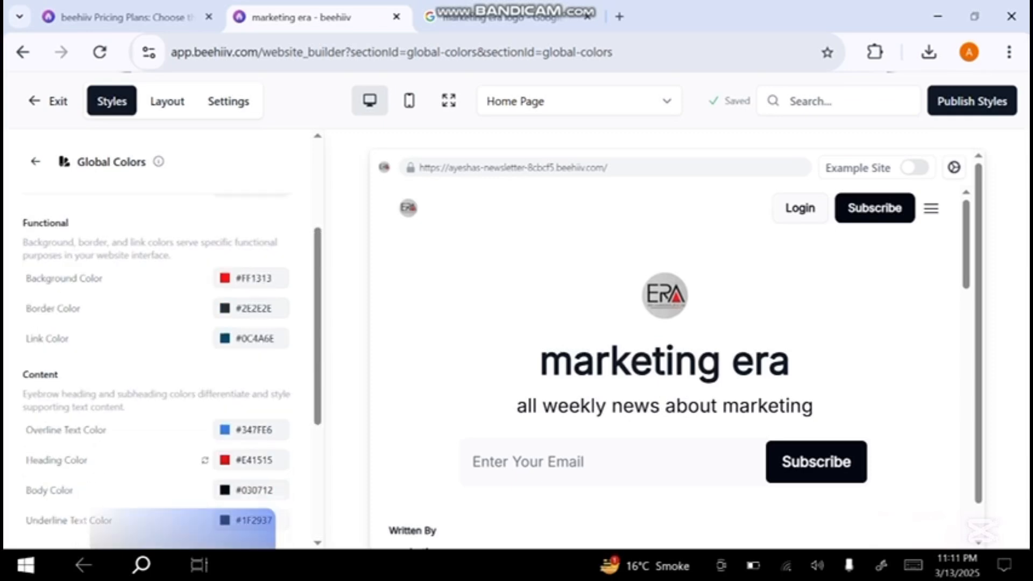
key("Escape")
scroll(161, 365, "up", 3)
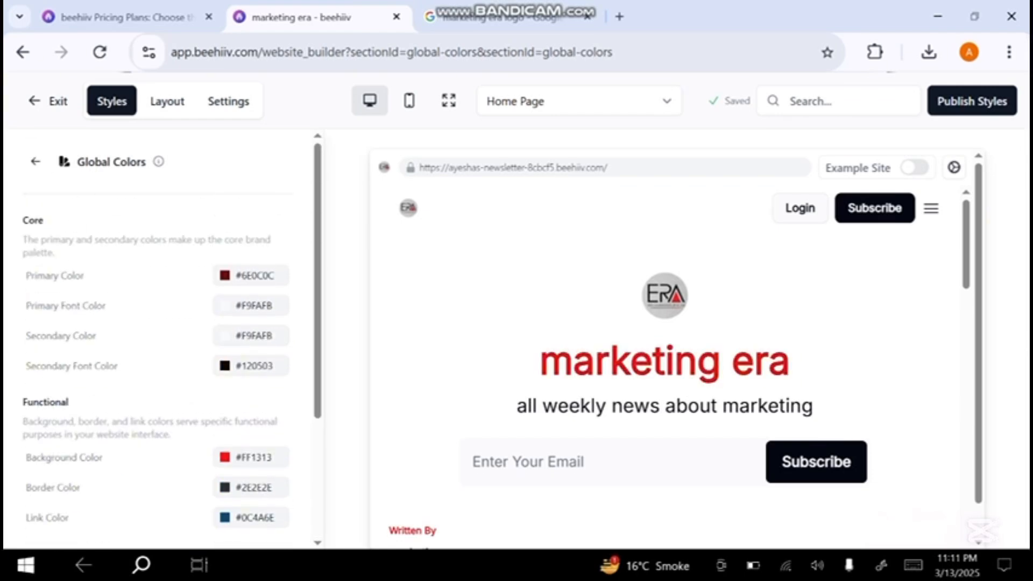
left_click(35, 161)
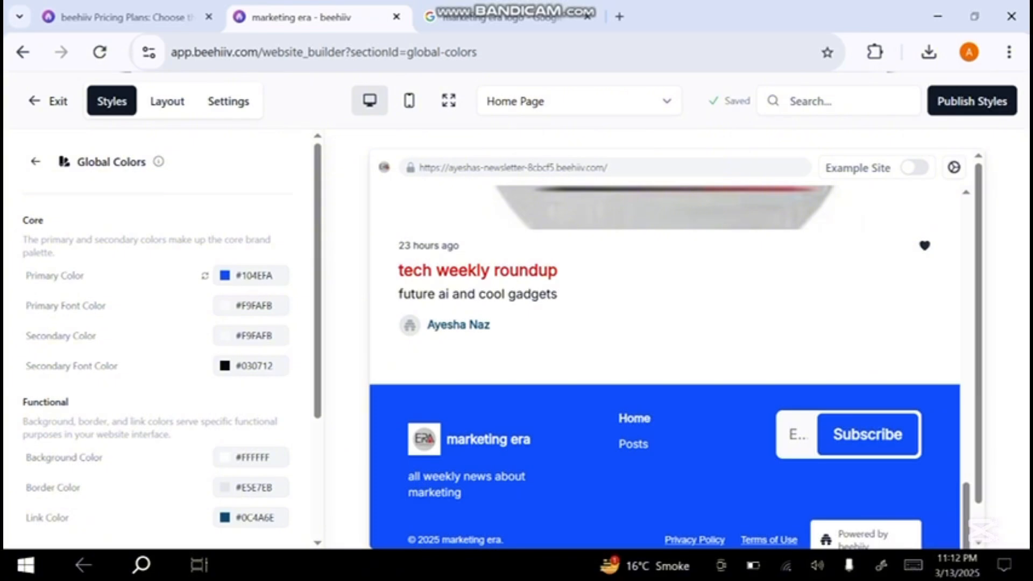
- Set the primary color in Global Colors to #494949 and check the home page preview
left_click(251, 276)
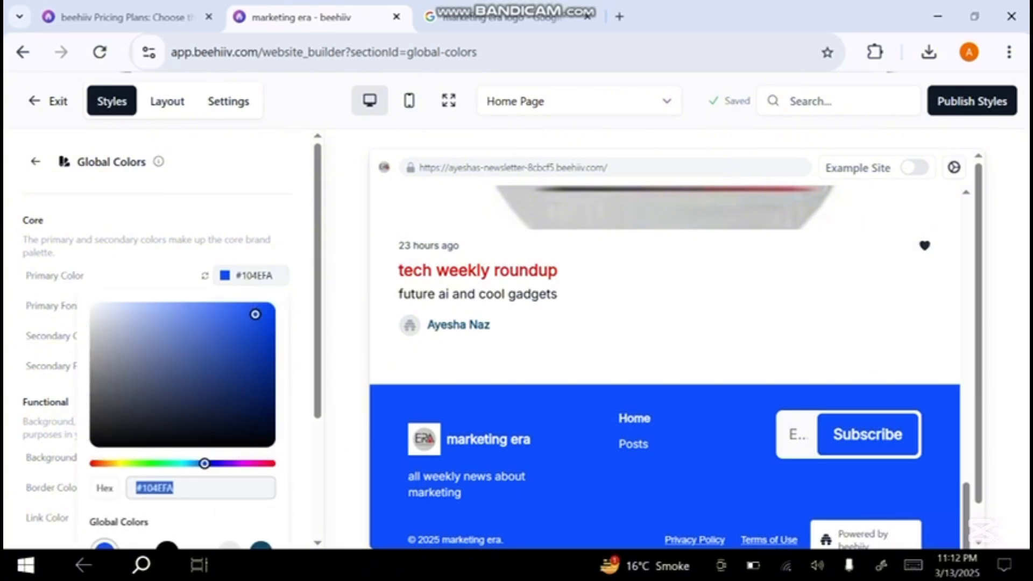
type("#494949")
key("Return")
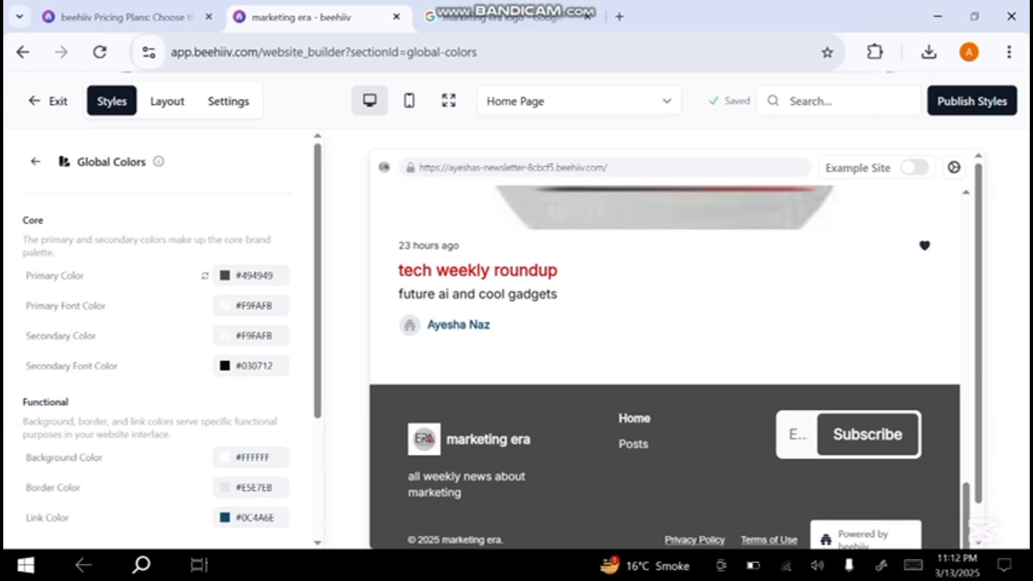
scroll(665, 366, "up", 5)
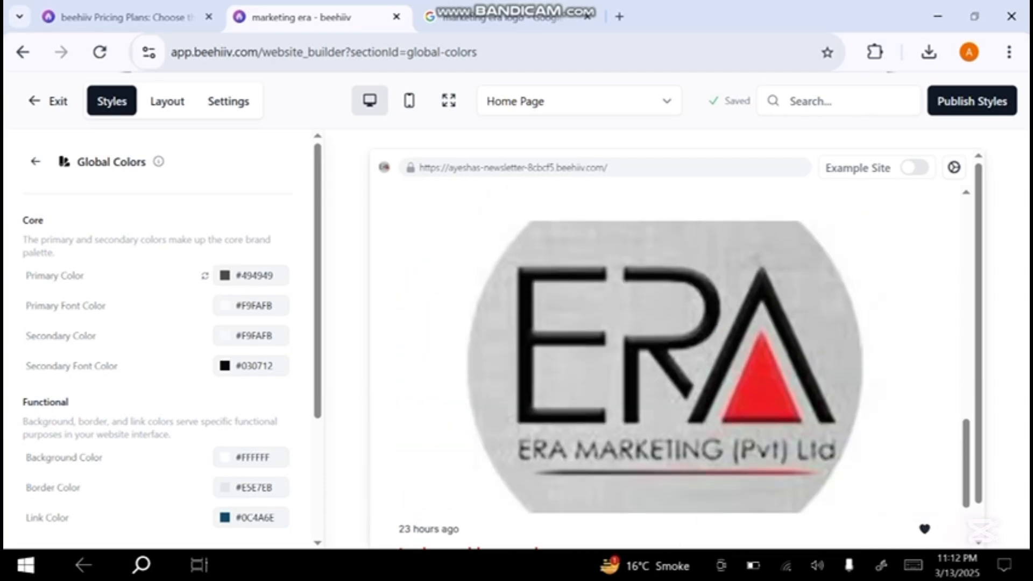
- Set the functional background color in Global Colors to #FD3C3C and check the result in the home page preview
scroll(157, 366, "down", 1)
scroll(157, 366, "down", 1)
left_click(224, 402)
left_click(226, 440)
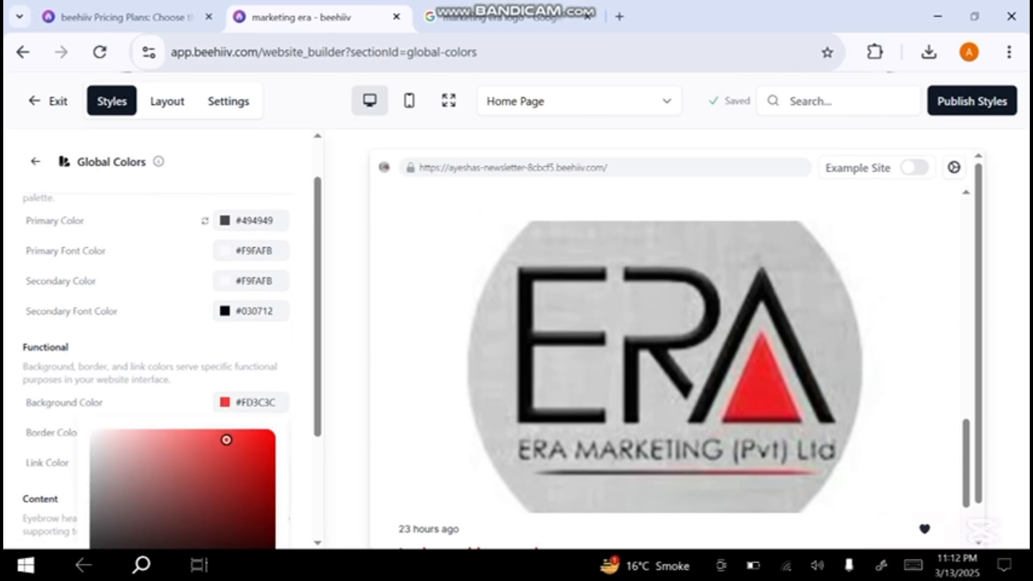
left_click(881, 356)
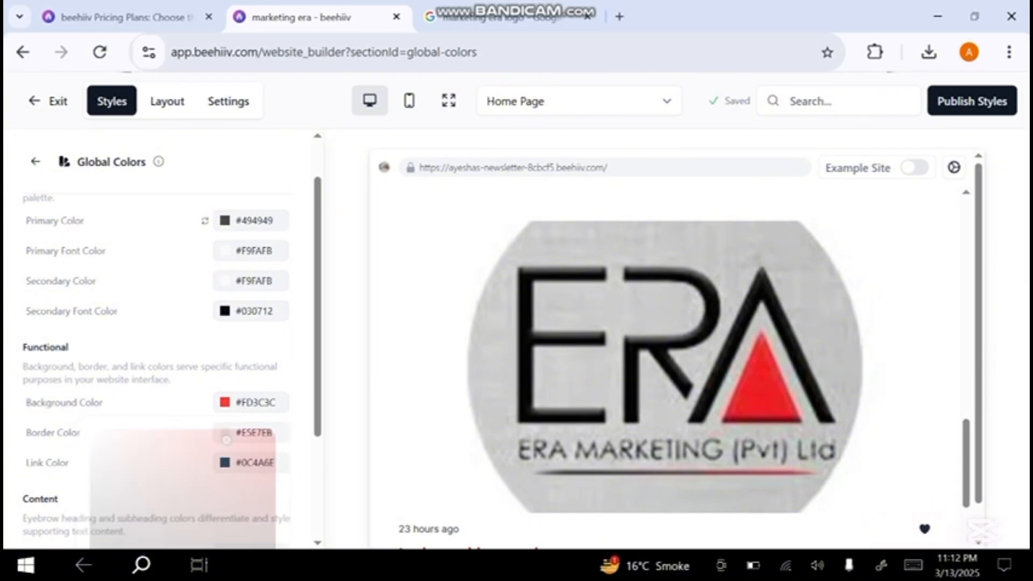
scroll(881, 355, "down", 5)
scroll(881, 355, "up", 10)
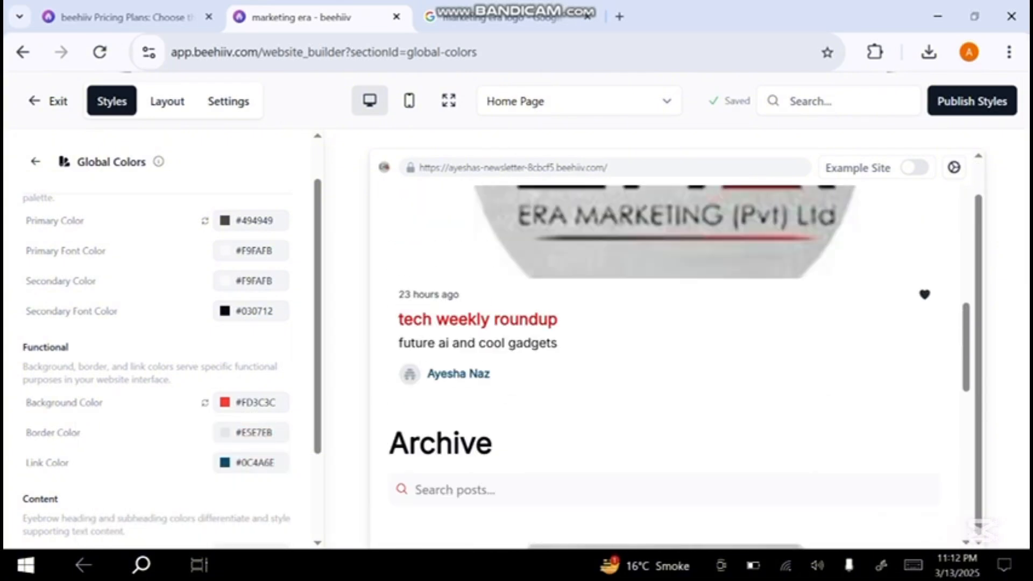
scroll(664, 371, "down", 3)
scroll(664, 372, "up", 3)
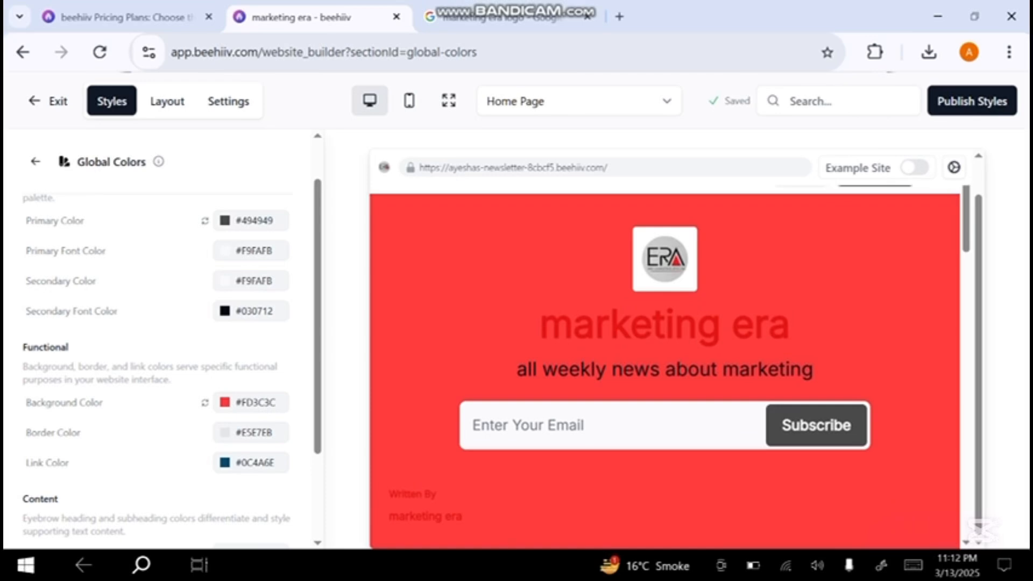
- Set the functional background color in Global Colors back to white, #FFFFFF
left_click(225, 402)
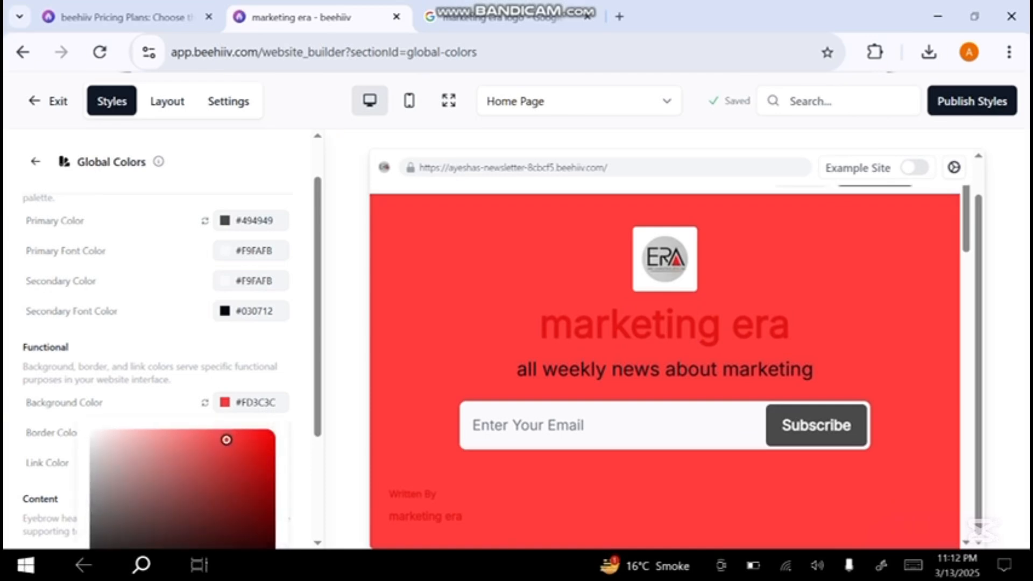
left_click_drag(227, 439, 99, 438)
key("Escape")
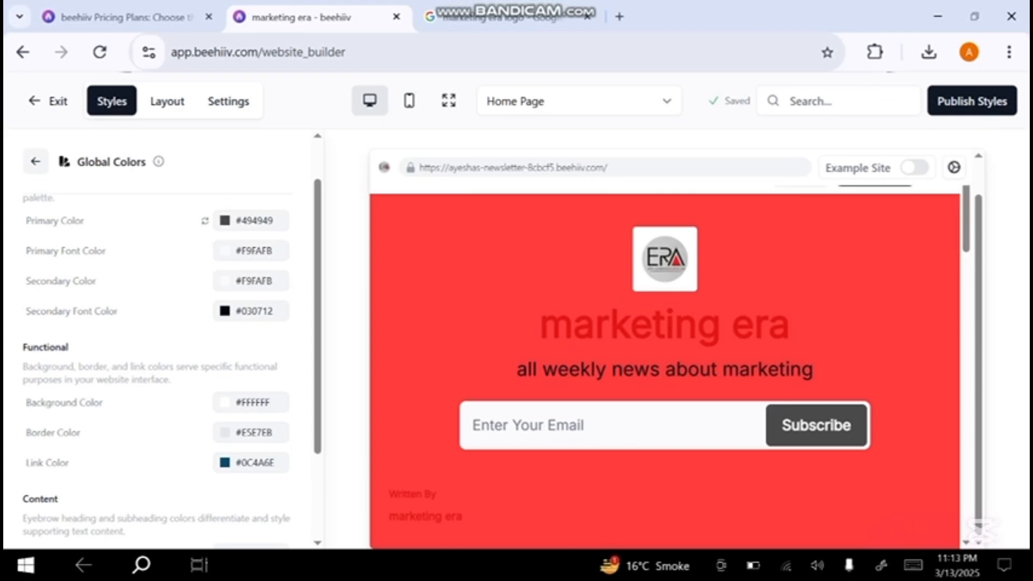
- In the Typography styles, try Georgia as the global headings font family and then set it to Arial
left_click(35, 161)
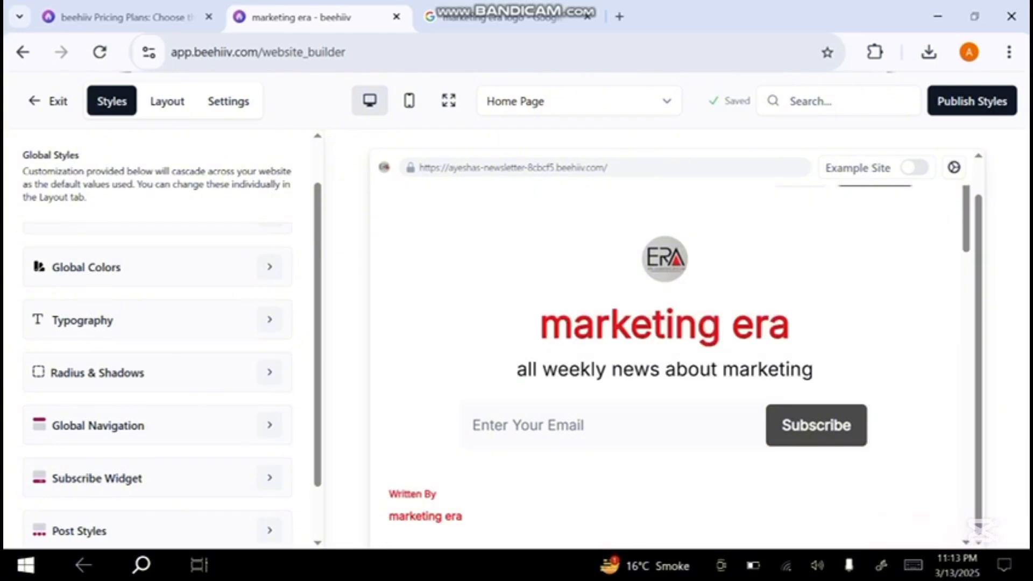
left_click(269, 319)
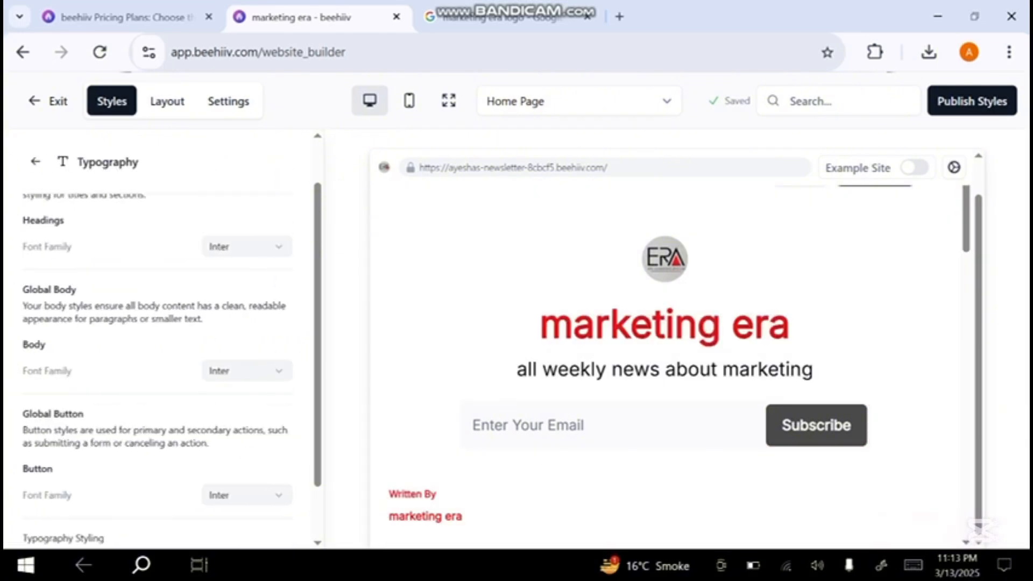
scroll(162, 350, "up", 1)
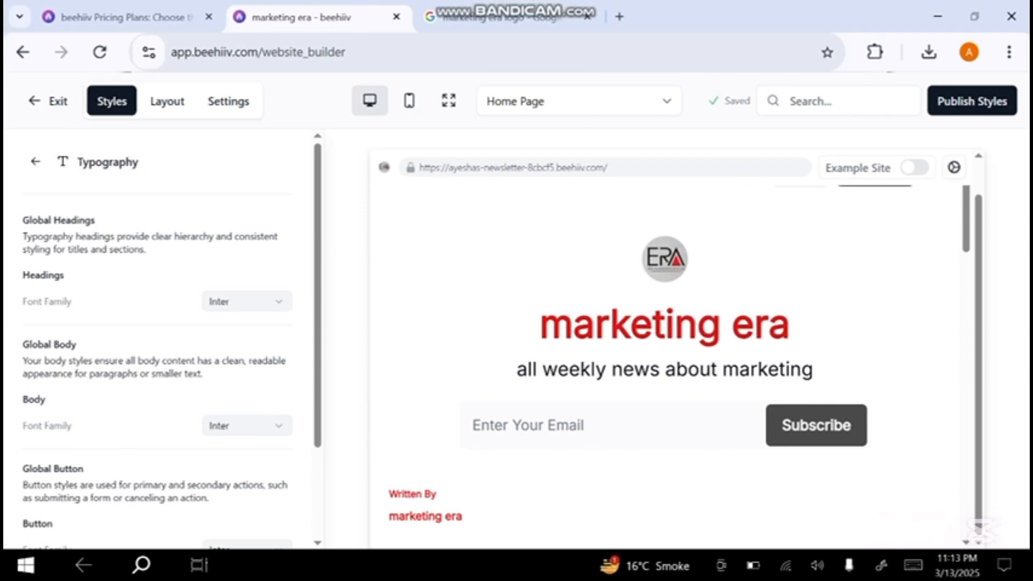
left_click(247, 301)
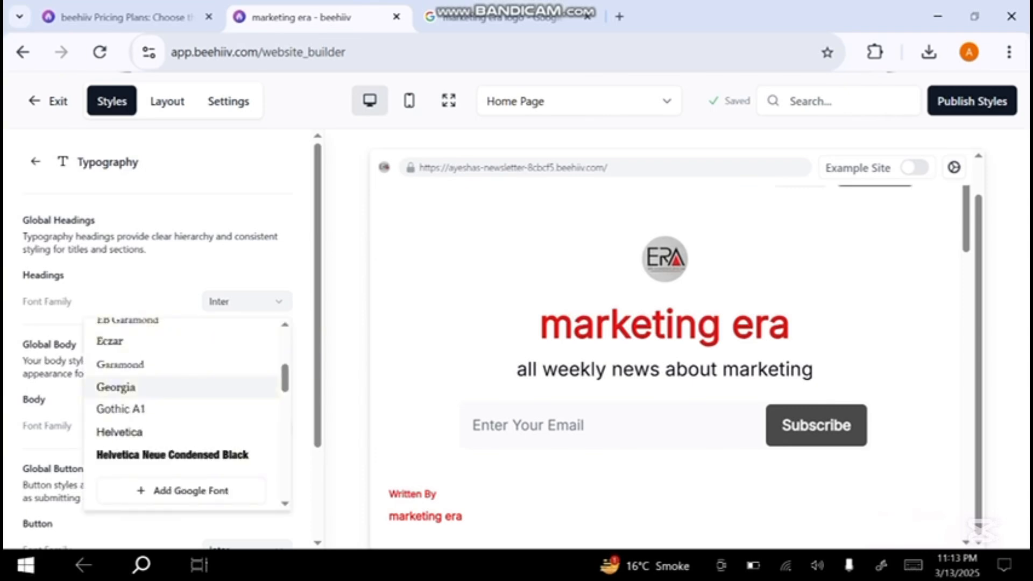
left_click(115, 387)
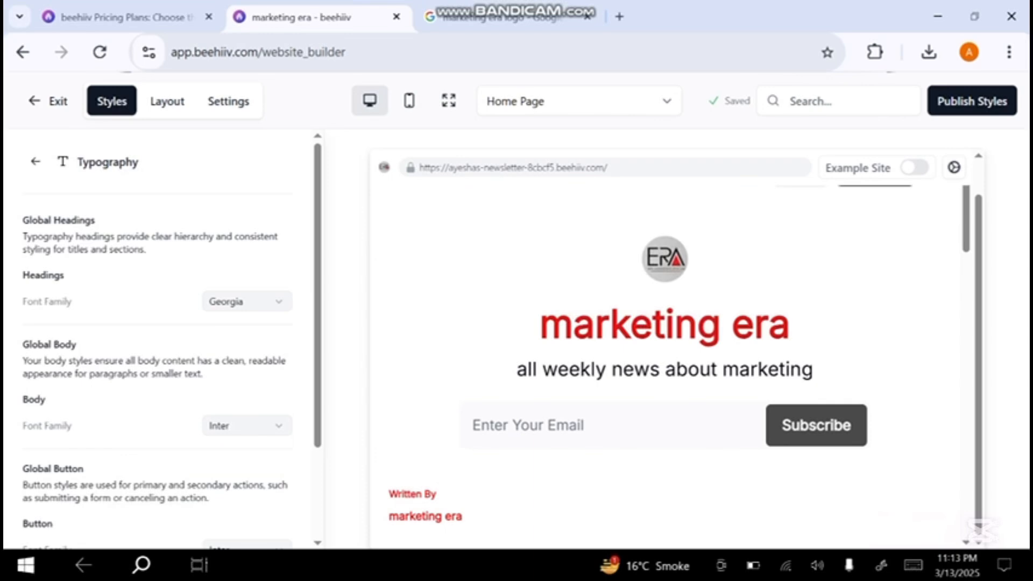
left_click(247, 302)
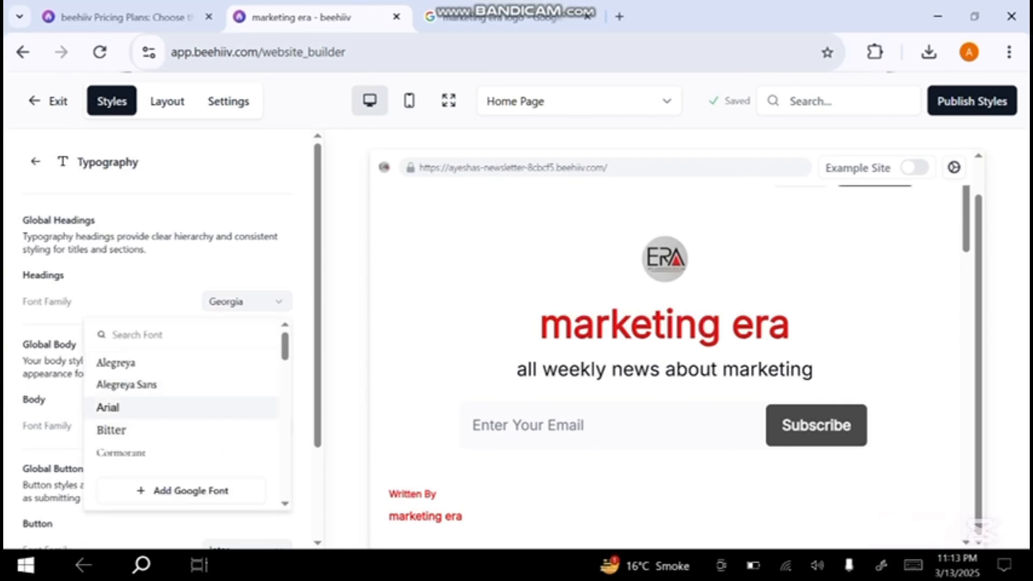
left_click(116, 407)
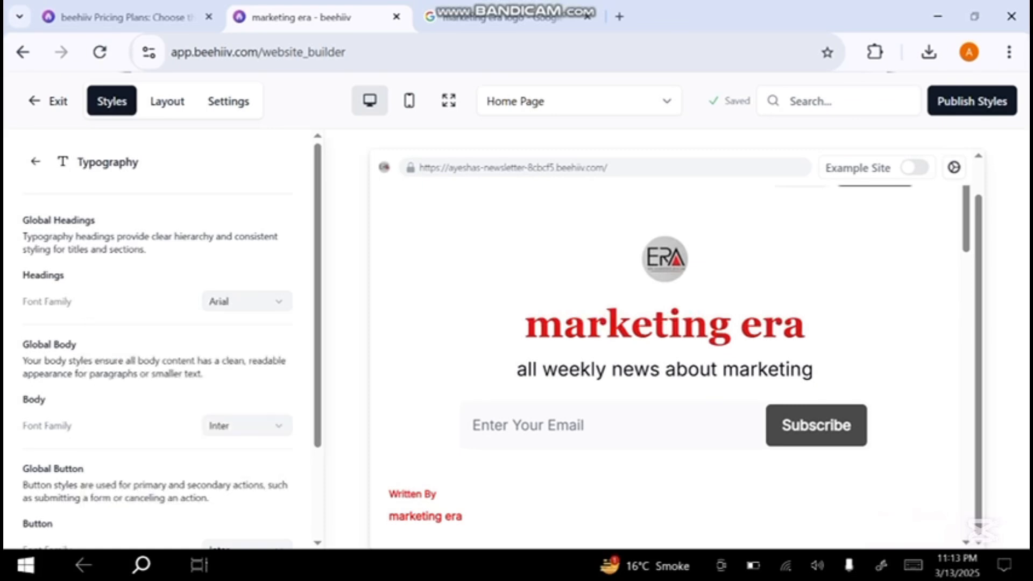
scroll(162, 365, "down", 2)
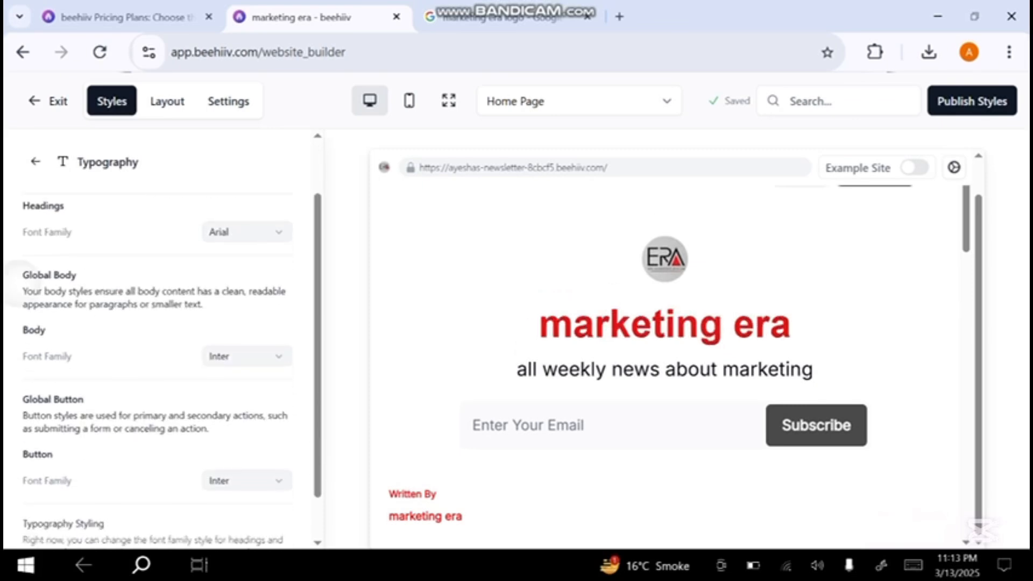
scroll(161, 366, "up", 2)
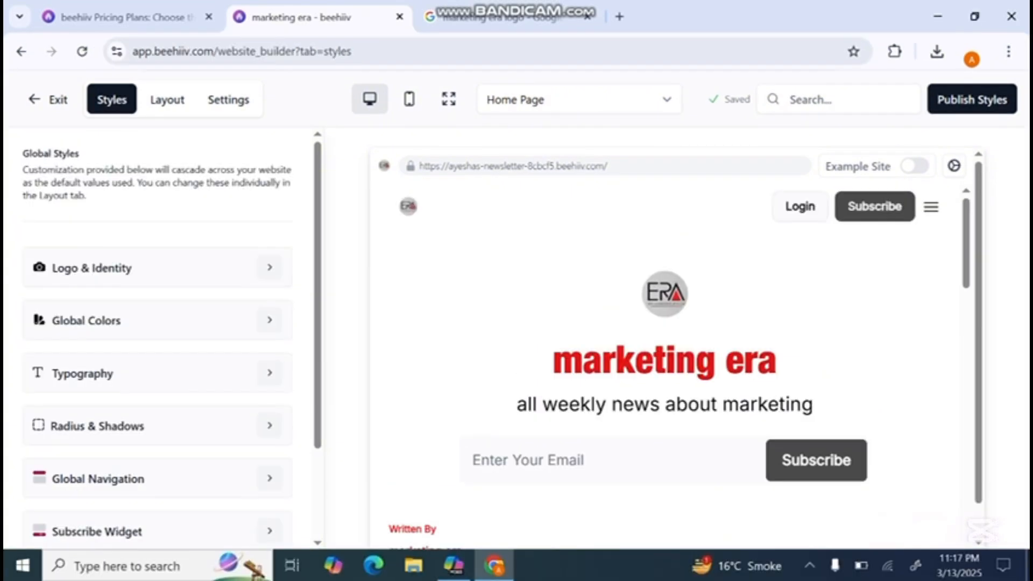
- Review the Global Navigation styles, covering the top navigation bar and the primary and secondary button colors
scroll(161, 377, "down", 2)
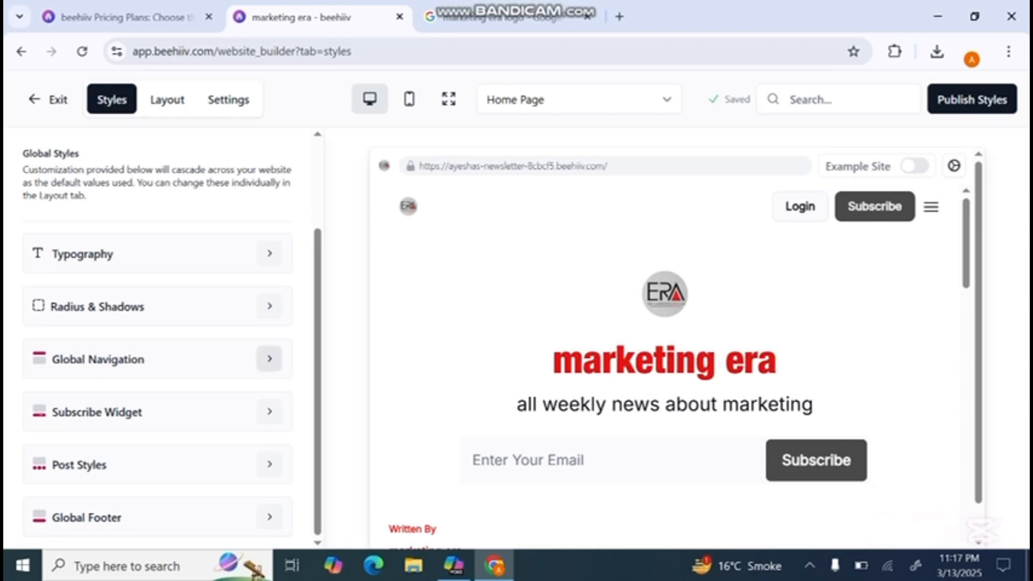
left_click(270, 359)
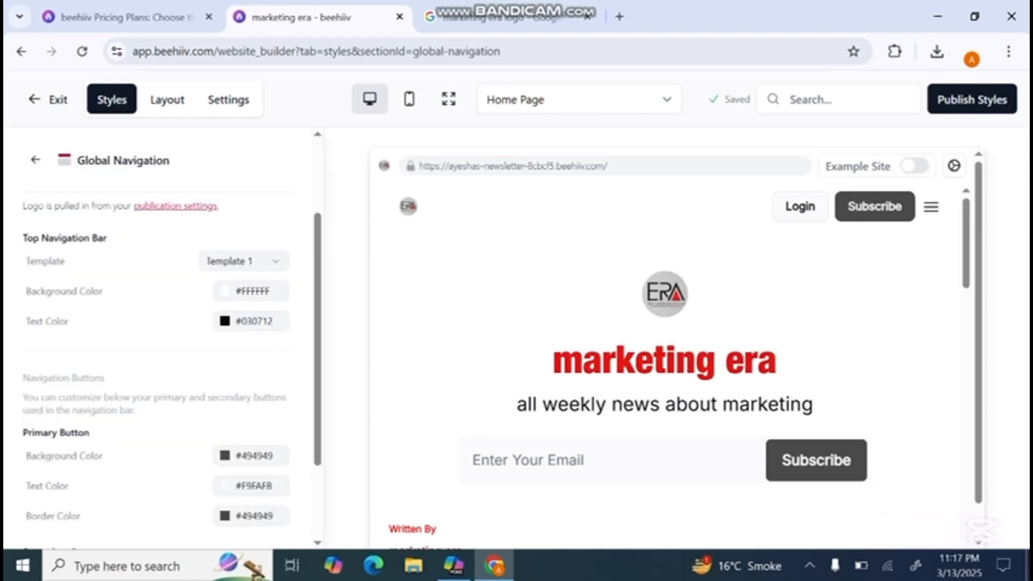
scroll(161, 366, "down", 2)
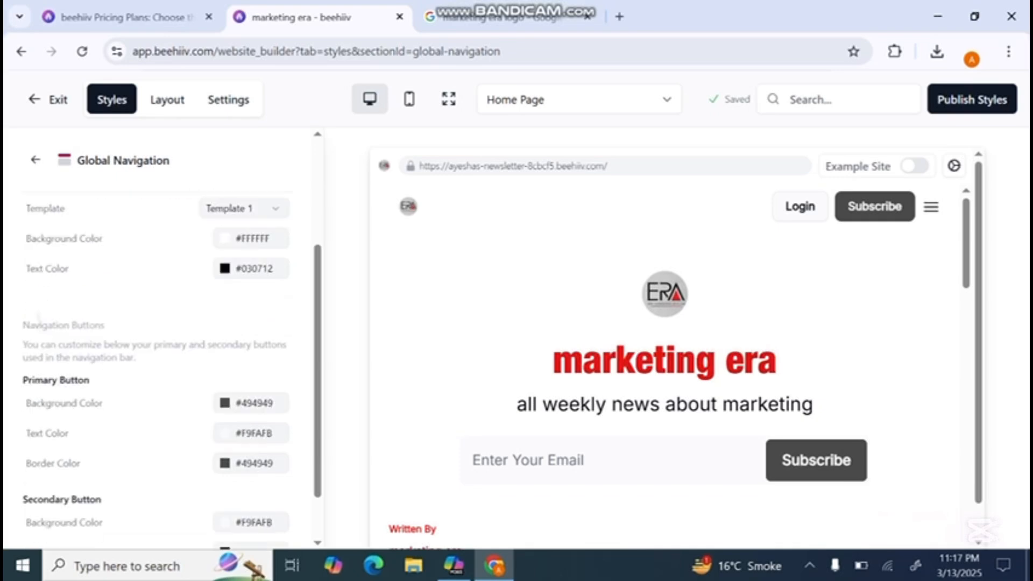
scroll(161, 365, "down", 1)
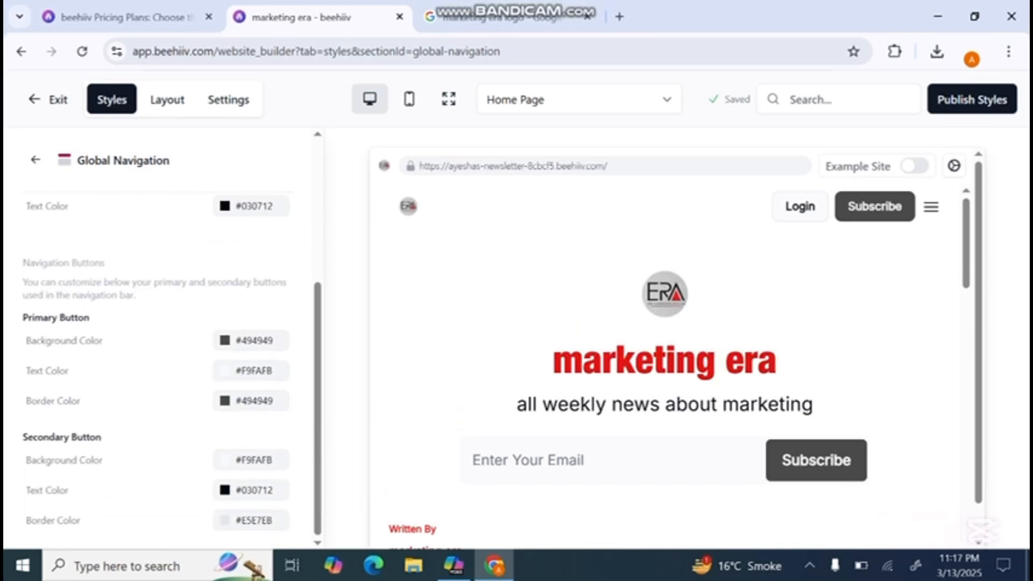
scroll(161, 344, "up", 4)
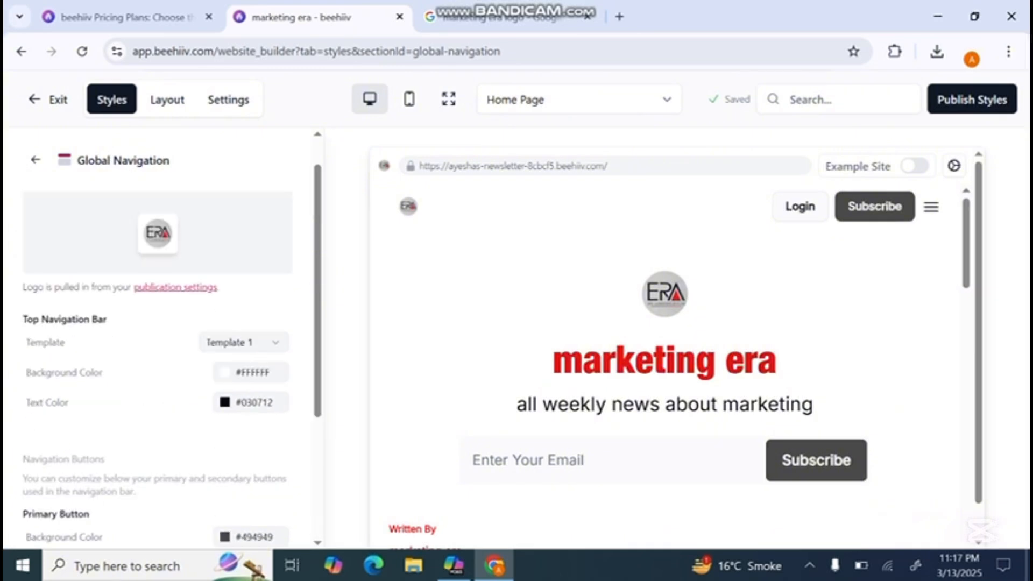
left_click(35, 159)
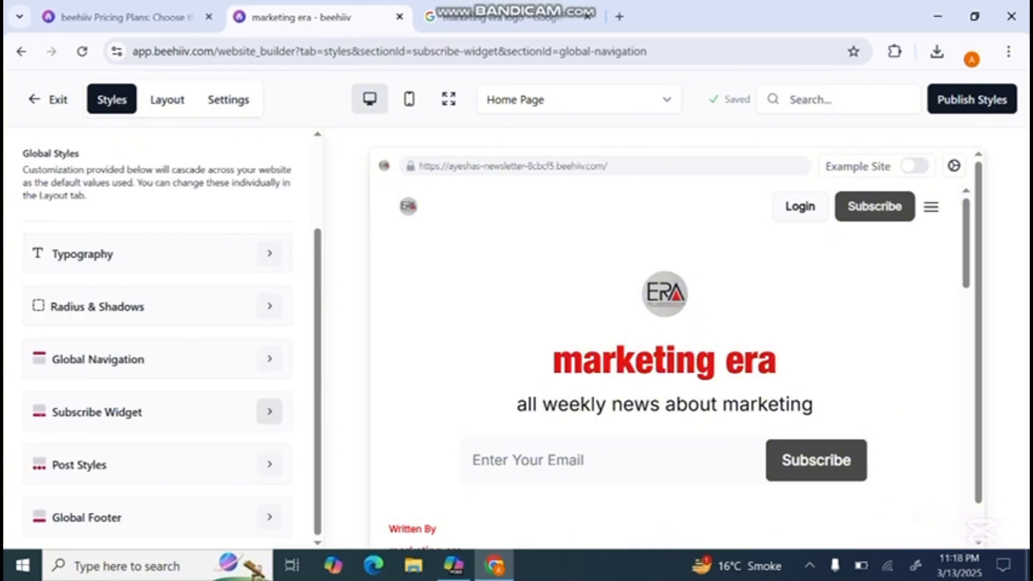
- Set the button background color of the Subscribe Widget to #E91212
left_click(270, 412)
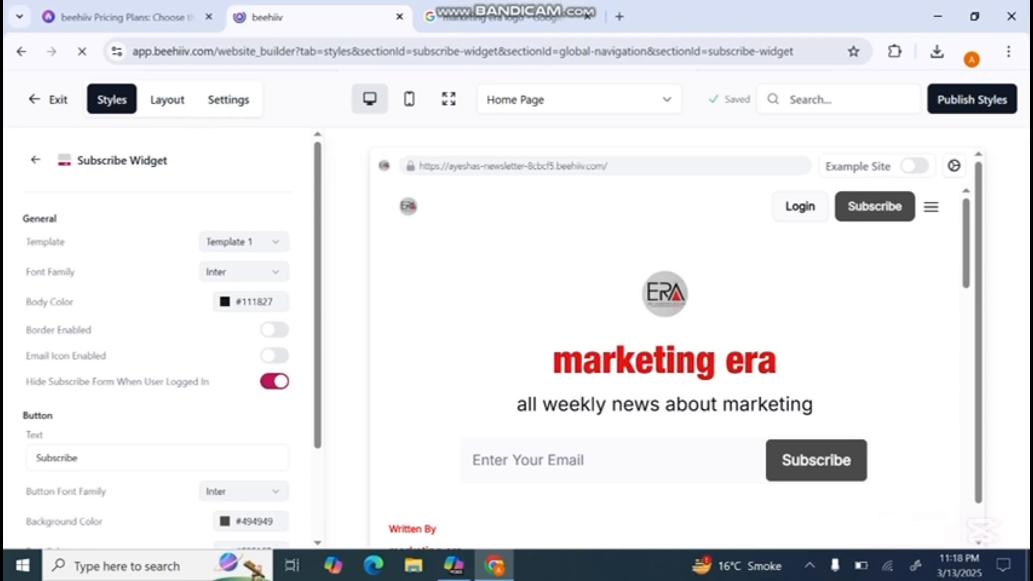
scroll(162, 344, "down", 2)
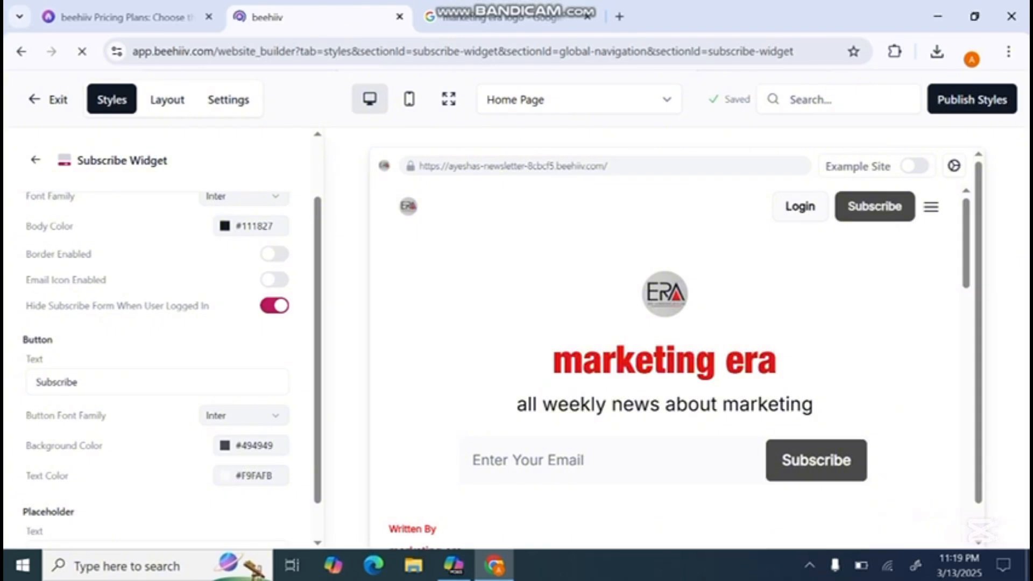
left_click(226, 446)
left_click(253, 492)
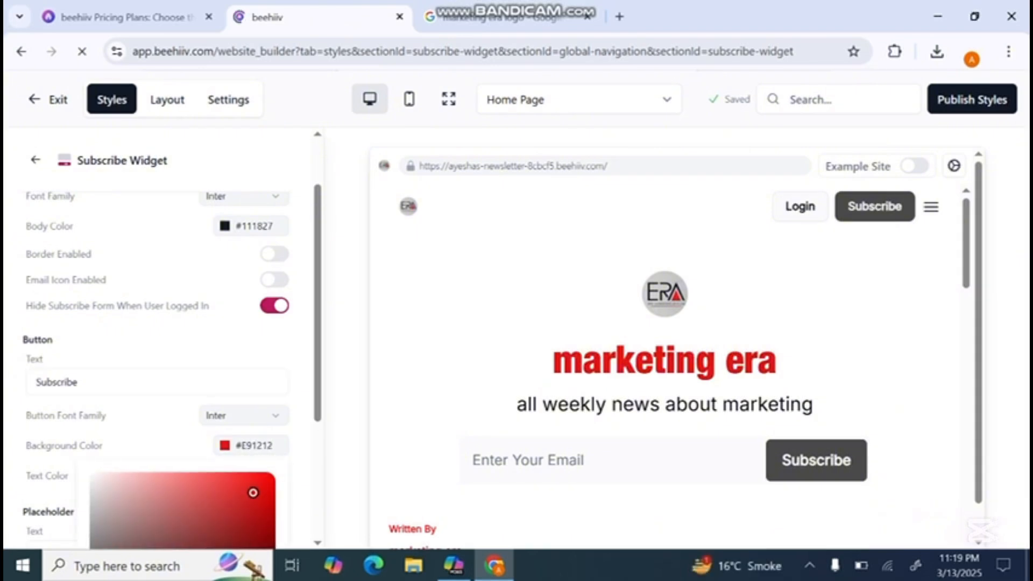
key("Escape")
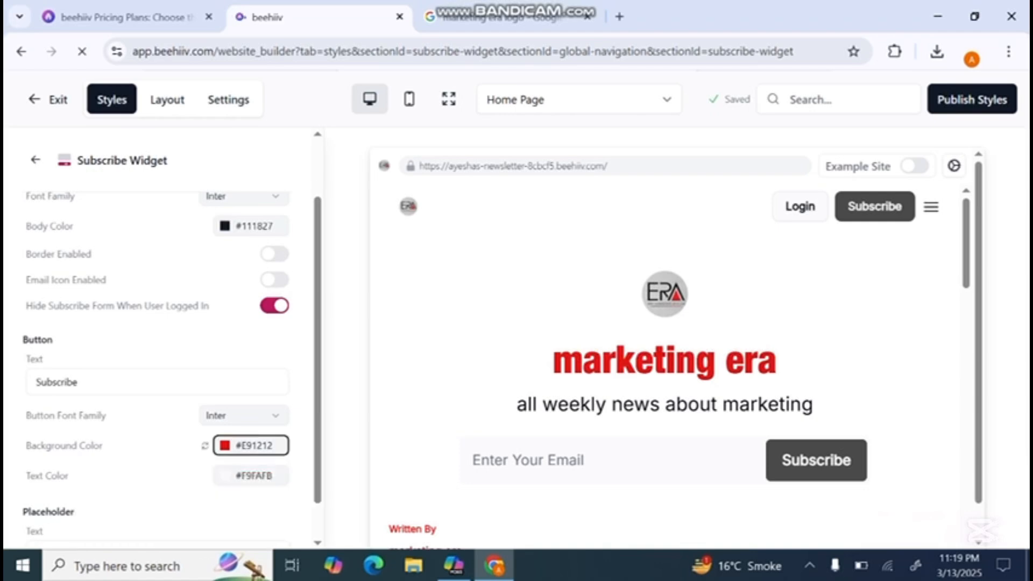
scroll(156, 350, "down", 1)
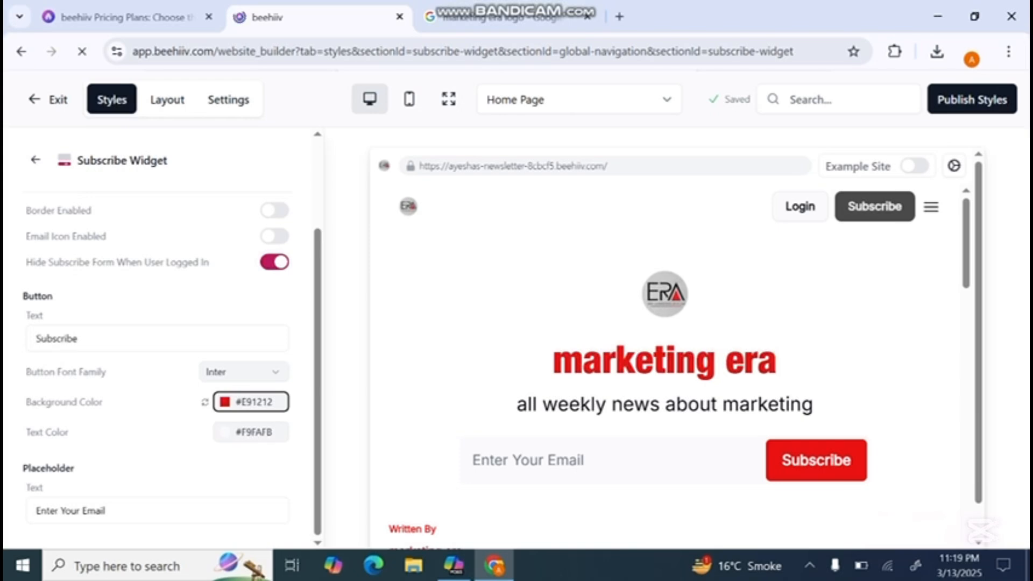
scroll(156, 350, "up", 2)
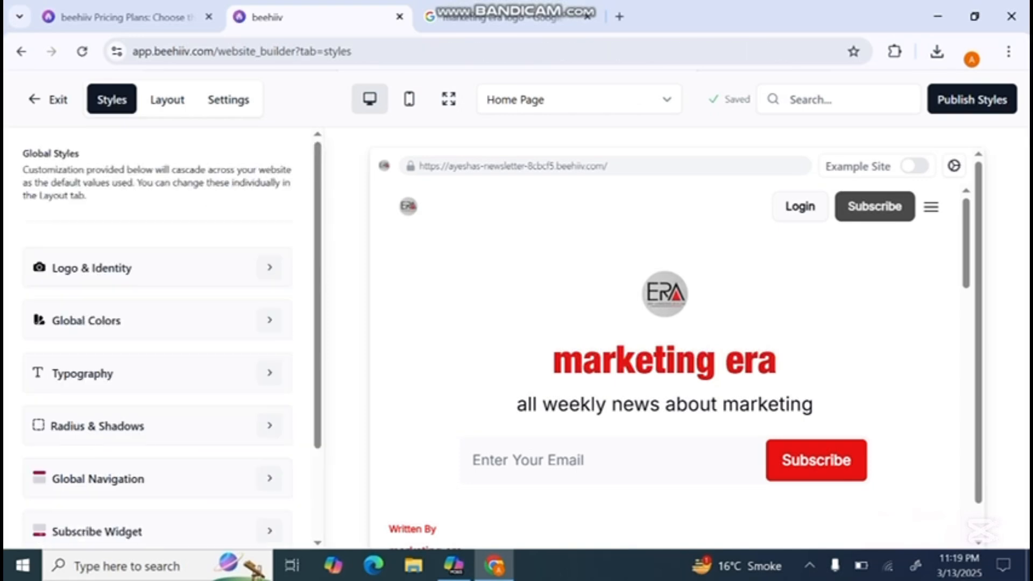
- Set the home page header type in Post Styles to Headliner and check the home page preview
scroll(156, 350, "down", 3)
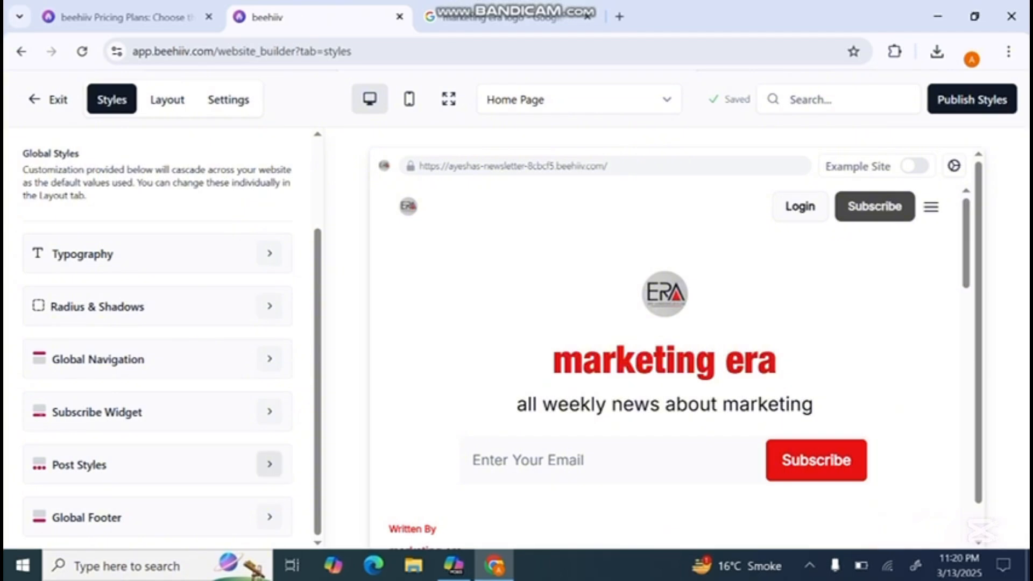
left_click(269, 464)
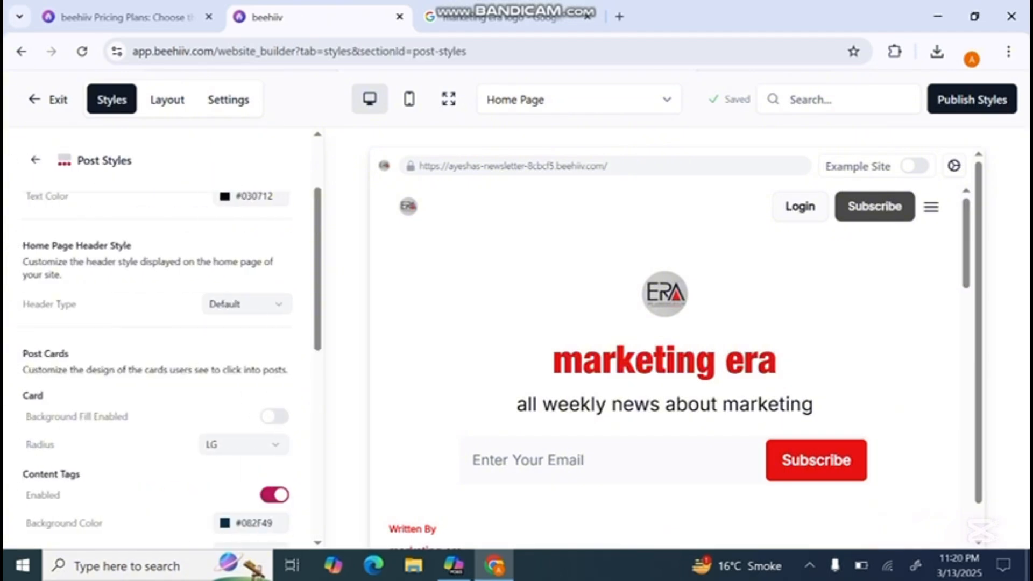
scroll(156, 334, "up", 2)
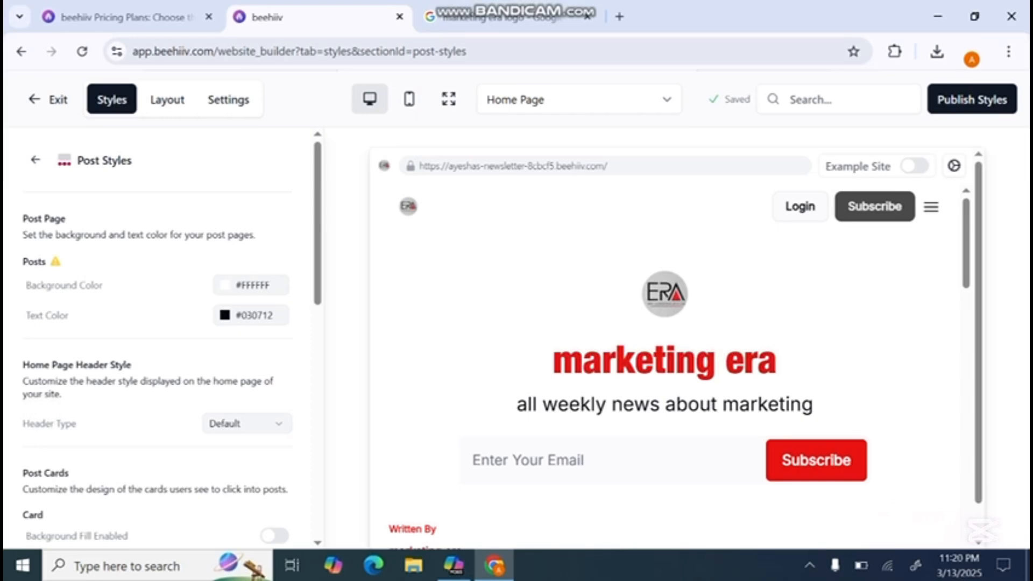
scroll(156, 355, "down", 3)
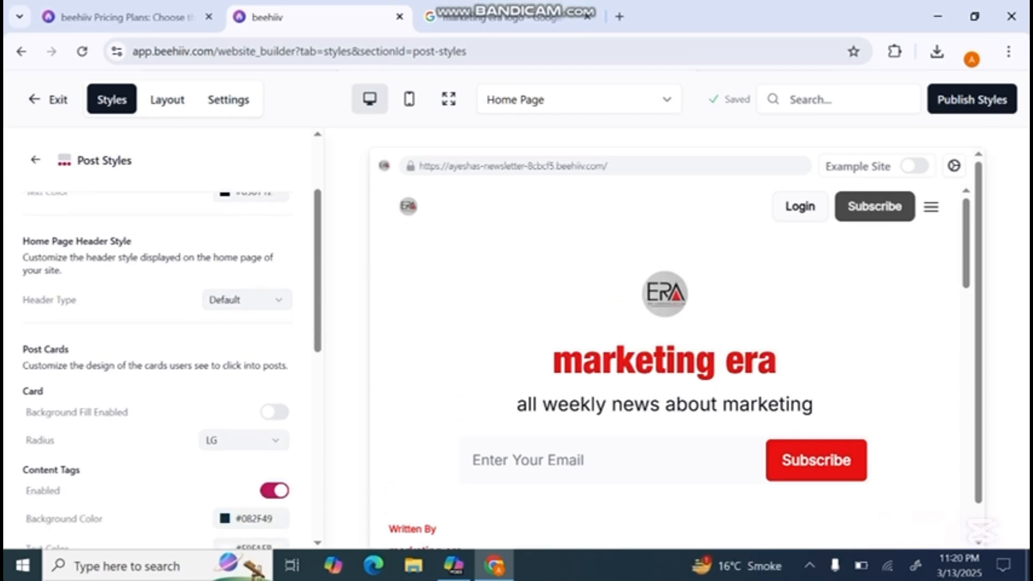
left_click(244, 300)
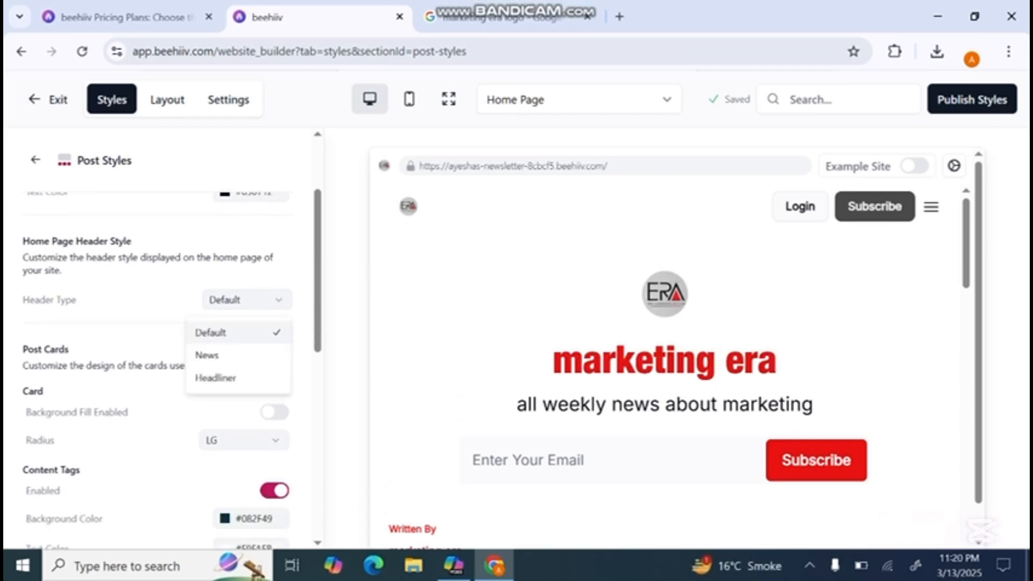
left_click(214, 376)
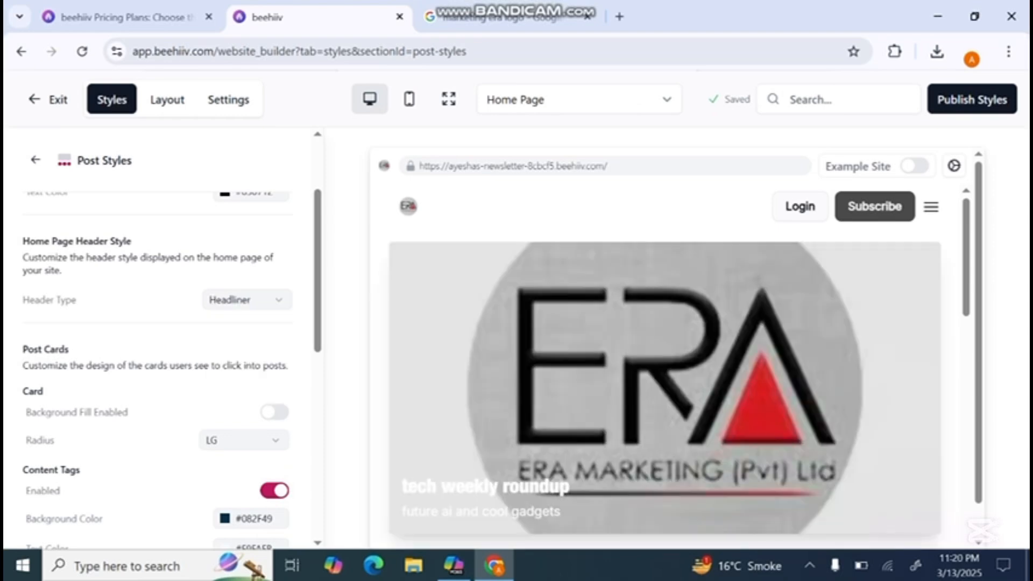
scroll(669, 366, "down", 10)
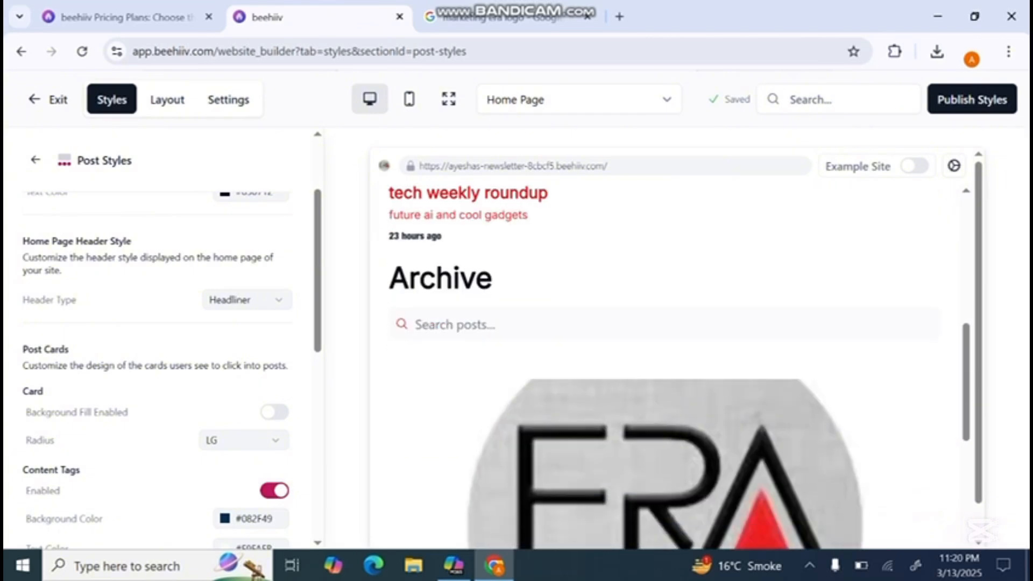
scroll(670, 365, "down", 2)
scroll(670, 366, "up", 10)
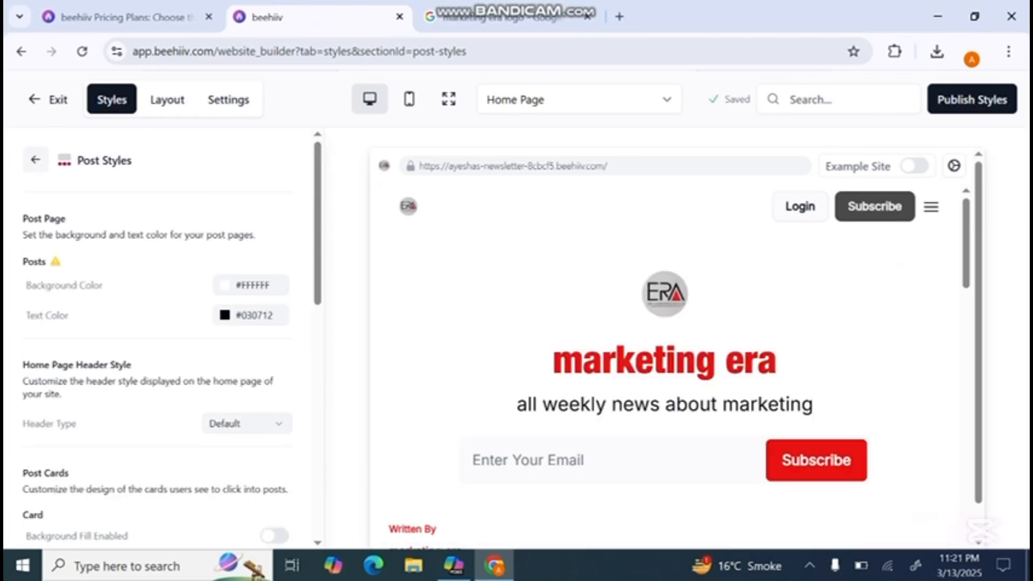
- Review the Global Footer styles, including the bottom footer bar and external page colors
left_click(35, 160)
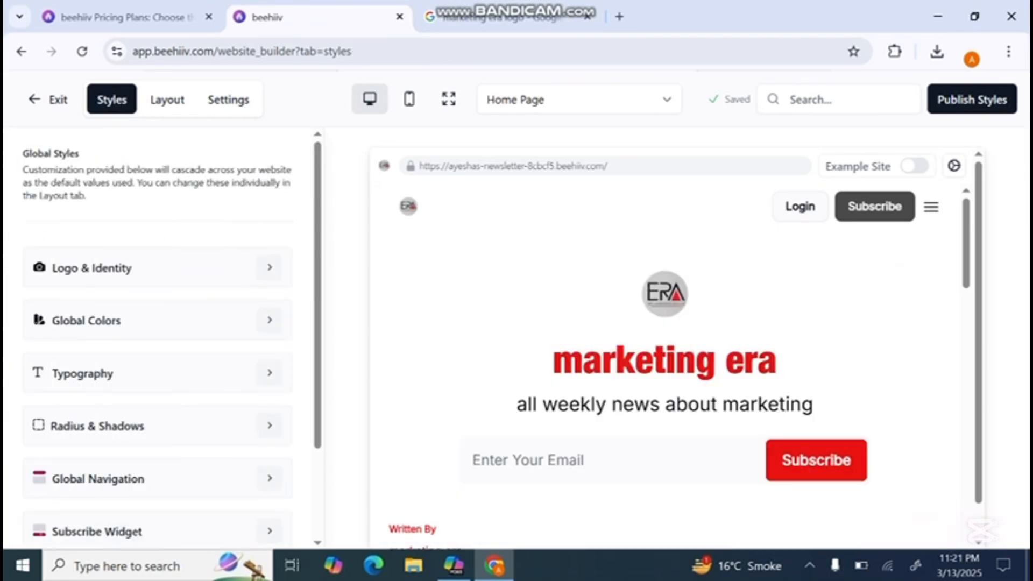
scroll(156, 376, "down", 2)
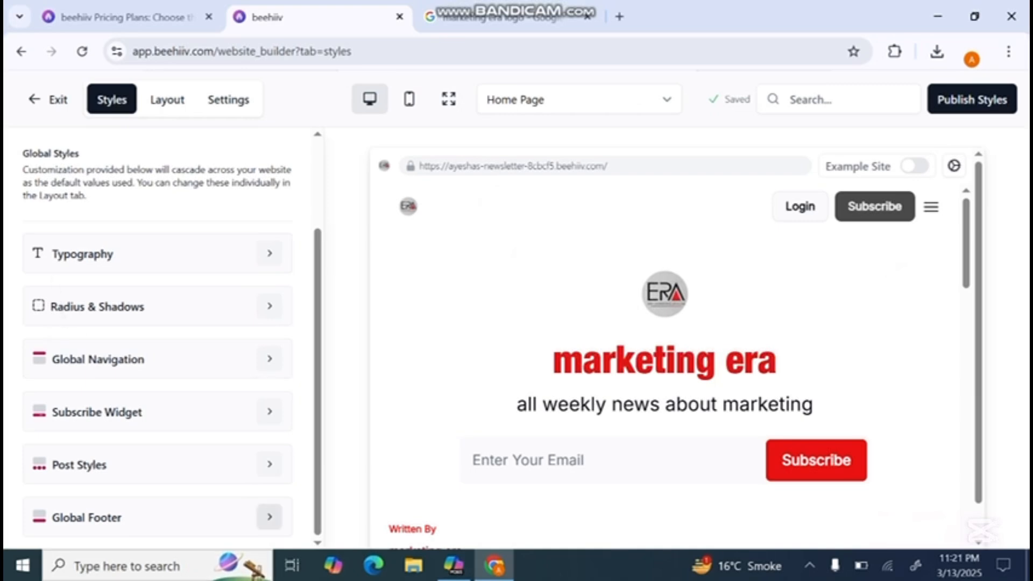
left_click(269, 517)
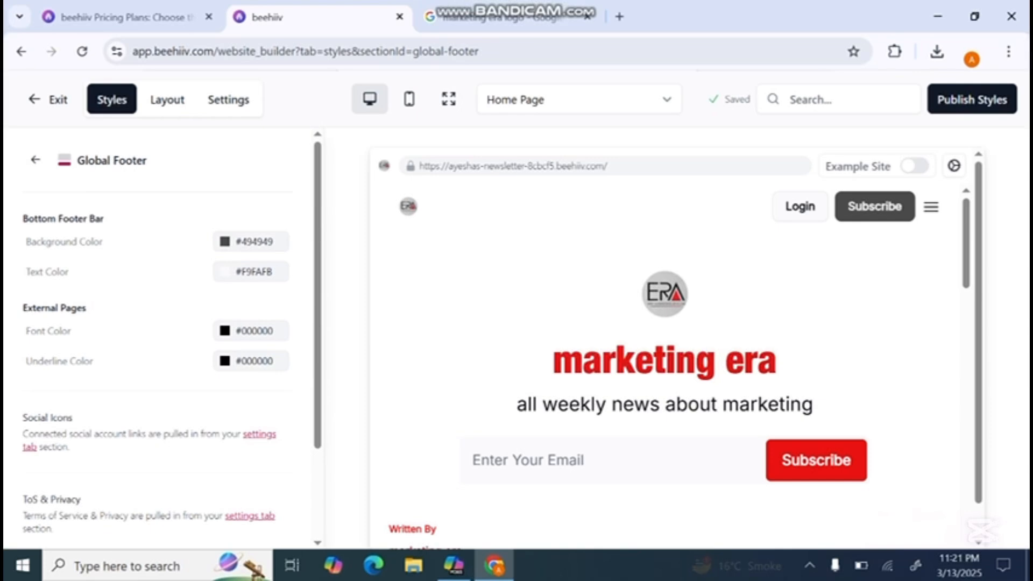
- Review the Global Navigation Layout of the home page, covering menu options, menu groups, standalone pages and draft pages
left_click(167, 100)
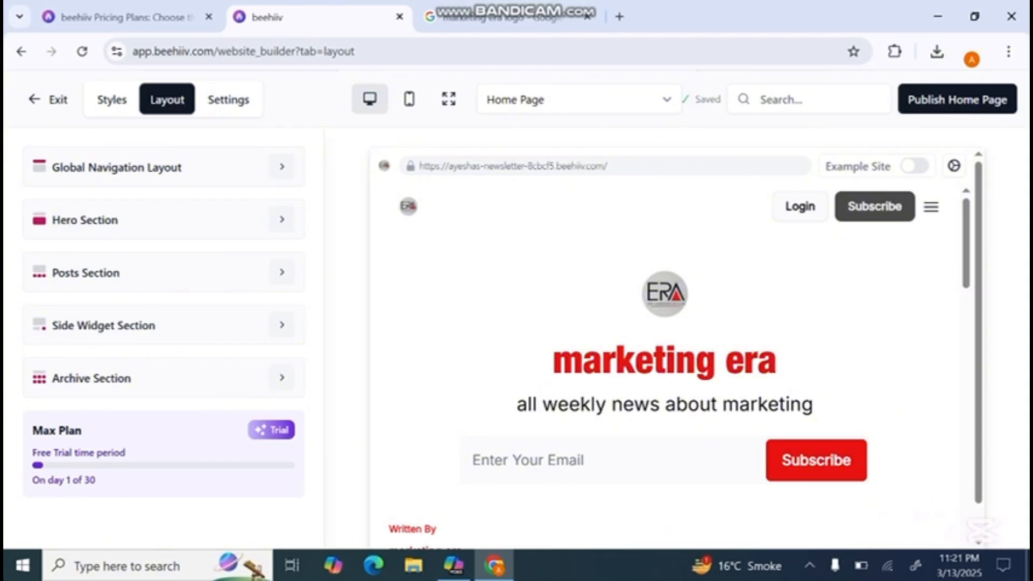
left_click(282, 166)
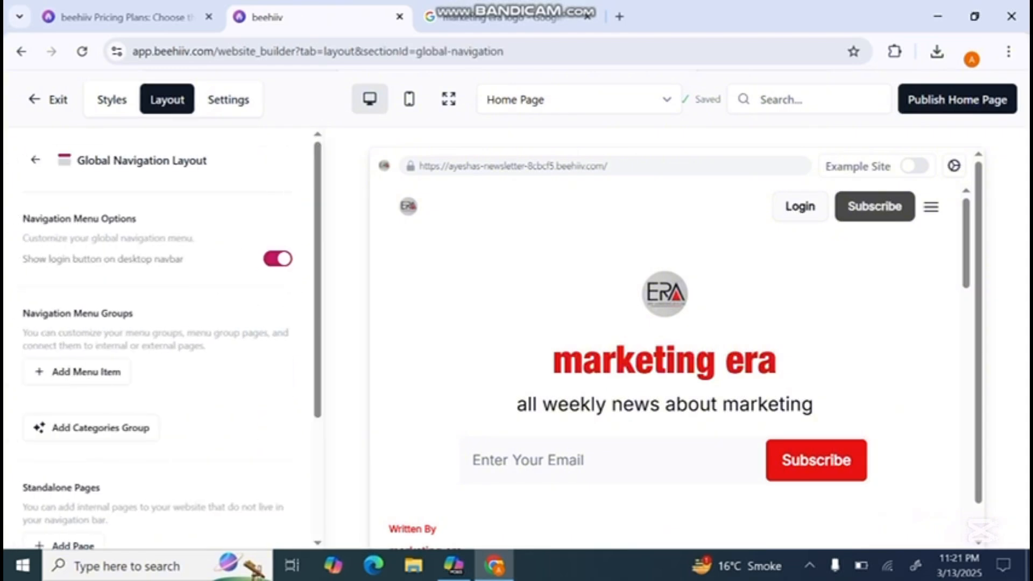
scroll(161, 344, "down", 3)
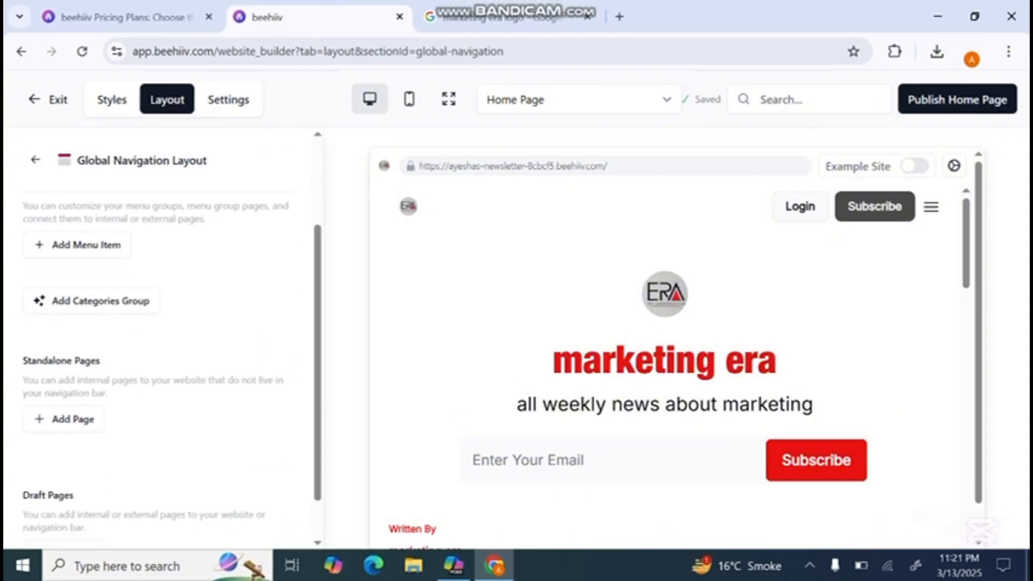
scroll(162, 344, "up", 3)
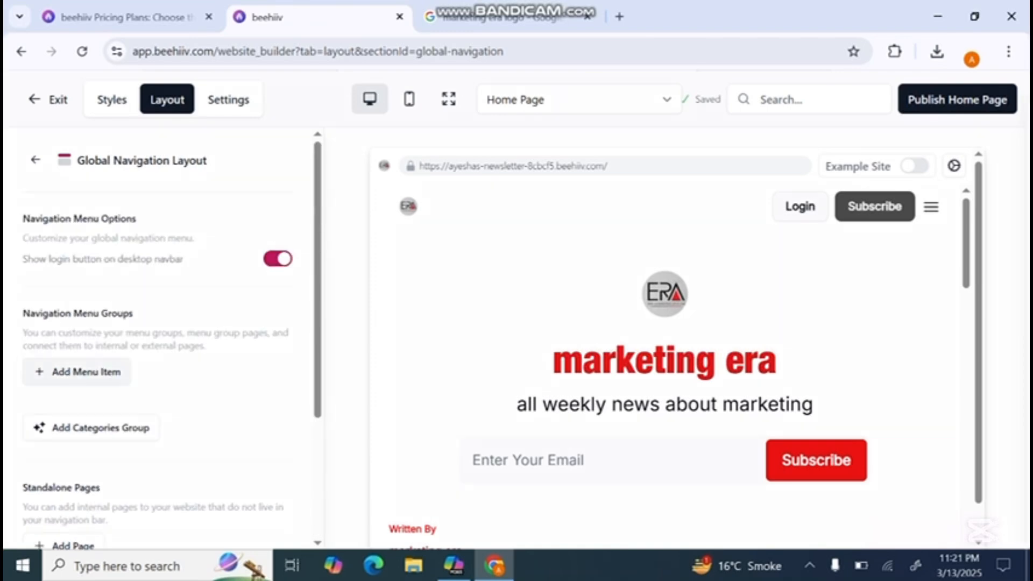
left_click(77, 372)
left_click(77, 372)
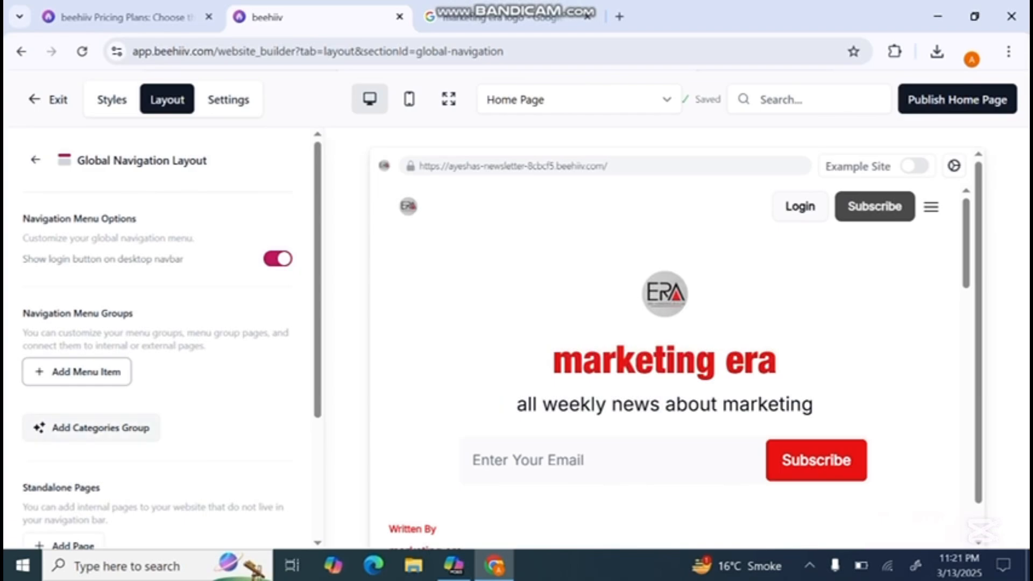
scroll(161, 344, "down", 3)
scroll(162, 344, "up", 3)
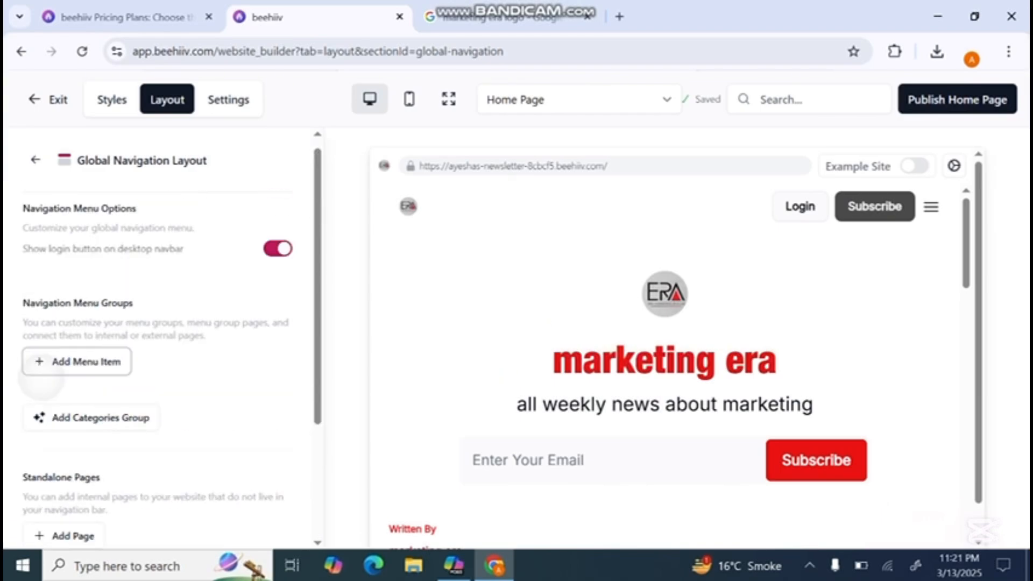
scroll(161, 344, "down", 3)
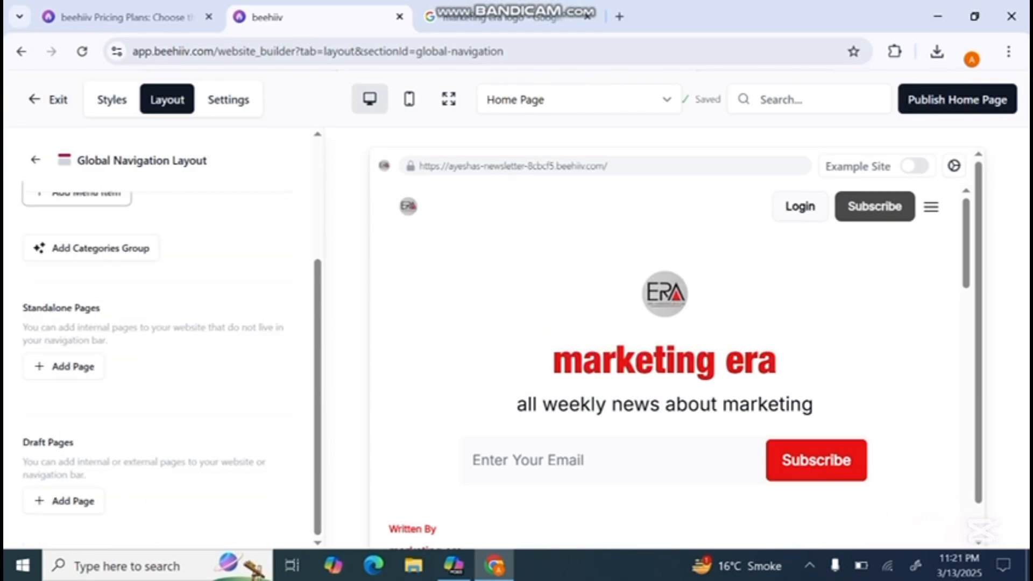
- Examine the Hero Section layout, covering the page theme colors, hero pattern choices, signup widget and background options
left_click(36, 160)
left_click(281, 220)
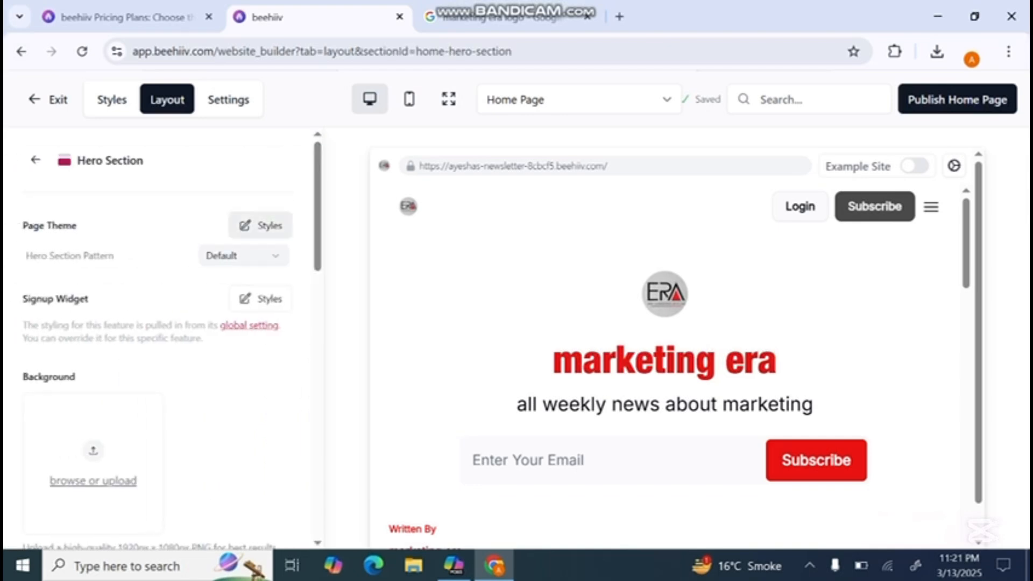
left_click(260, 225)
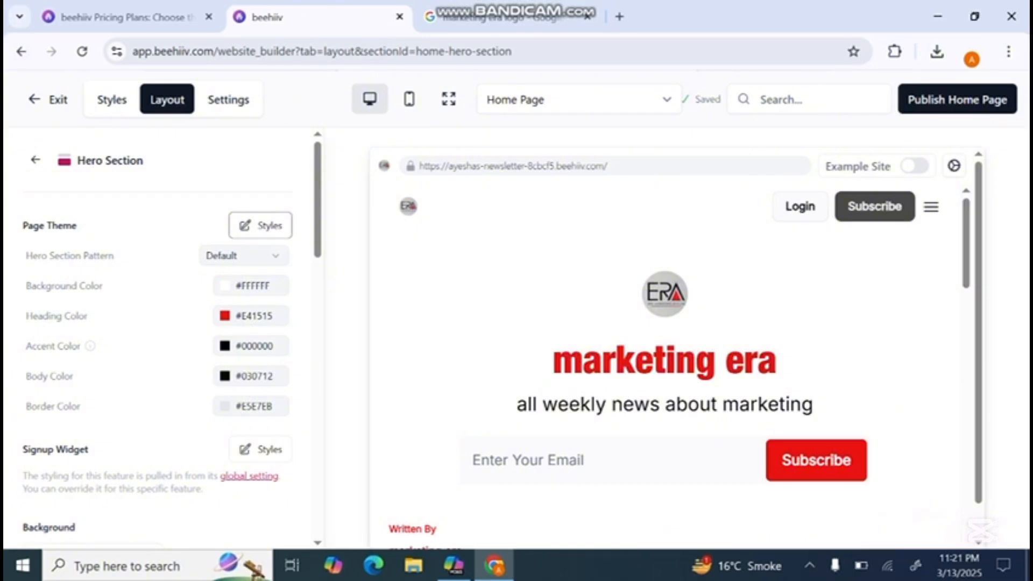
left_click(244, 255)
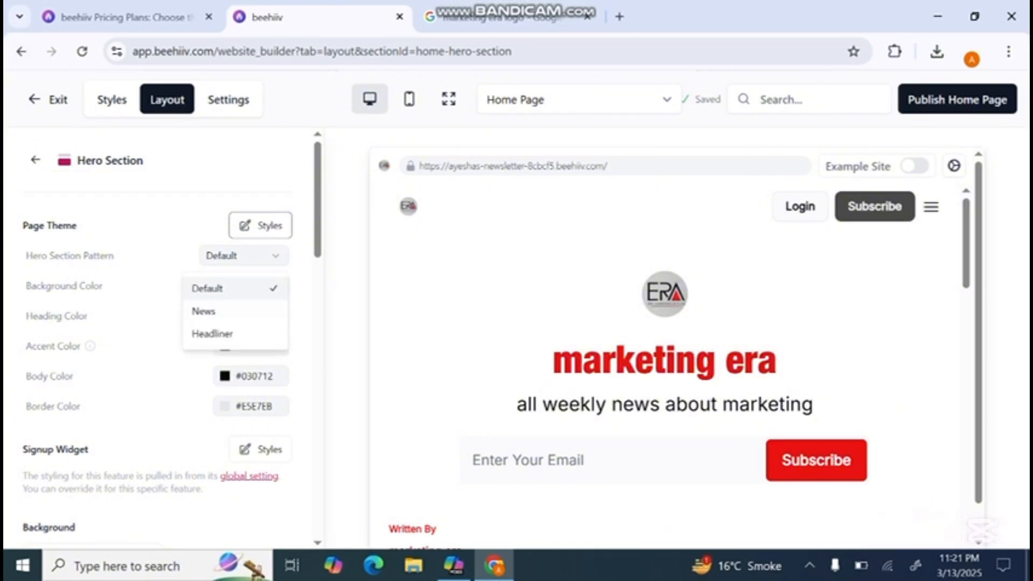
scroll(156, 333, "down", 4)
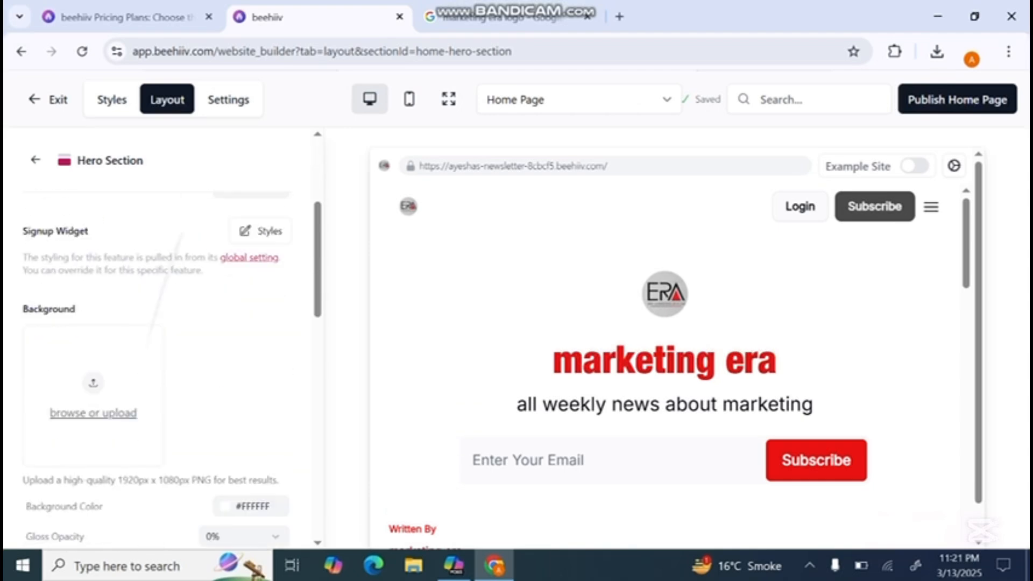
scroll(156, 333, "up", 4)
scroll(156, 334, "down", 5)
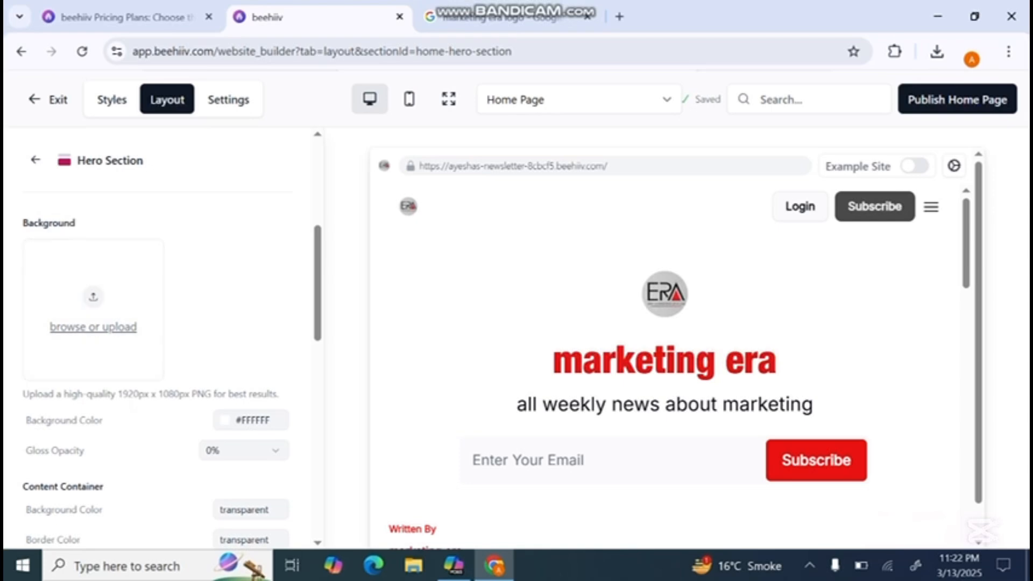
scroll(156, 334, "down", 5)
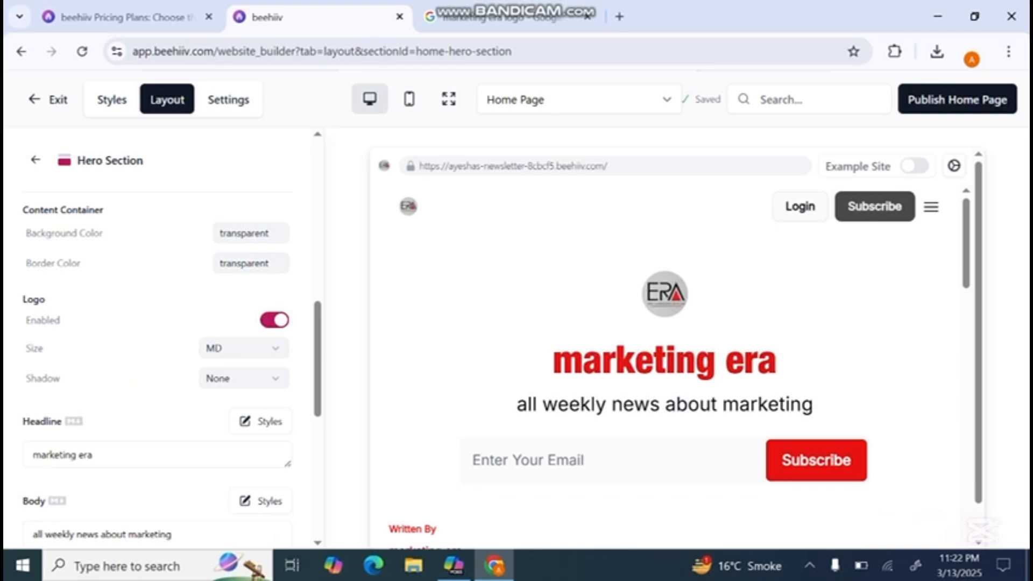
- Try #FD1313 as the background color of the hero section's content container
left_click(250, 233)
type("#FD1313")
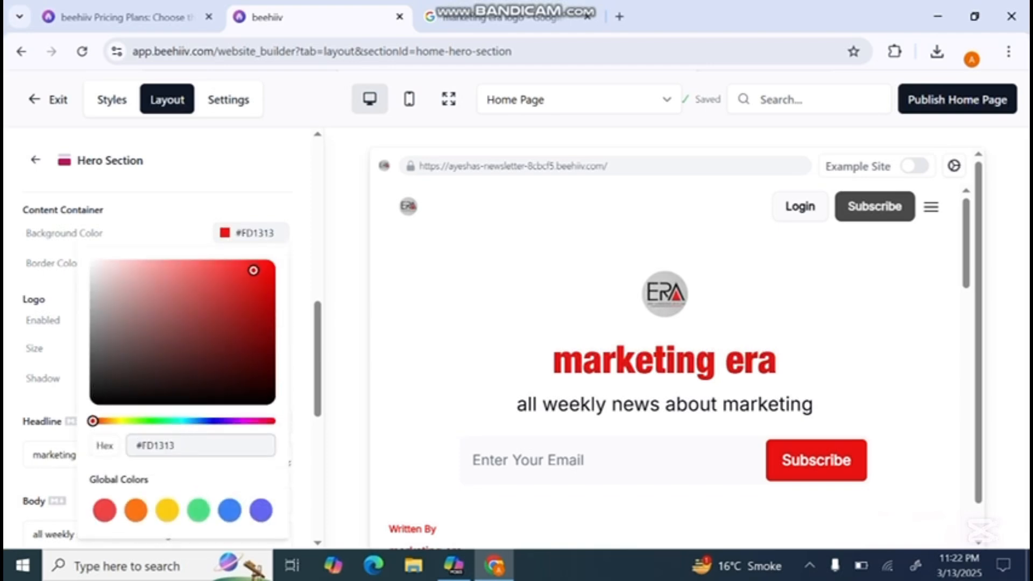
scroll(664, 350, "down", 6)
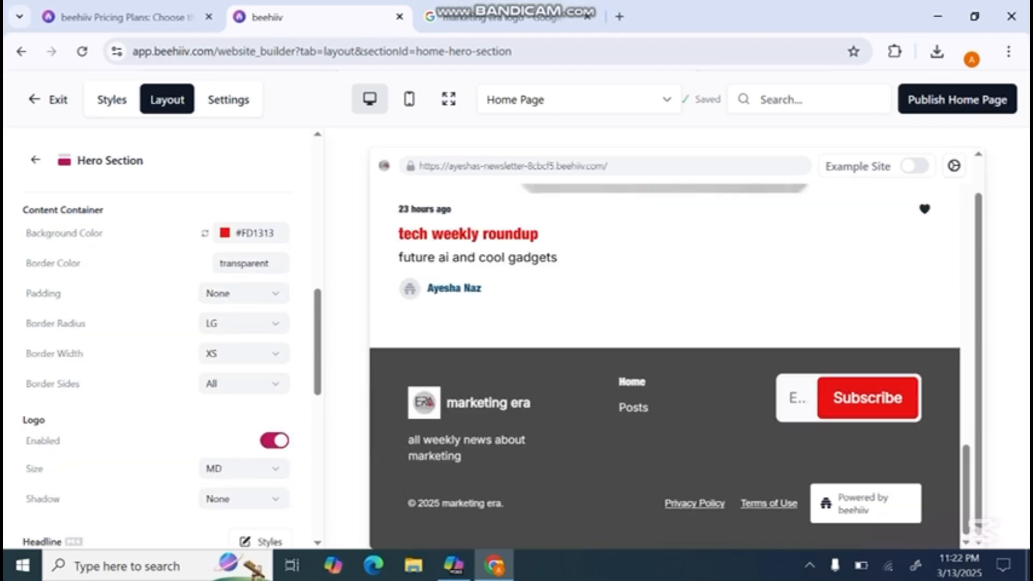
scroll(665, 350, "up", 12)
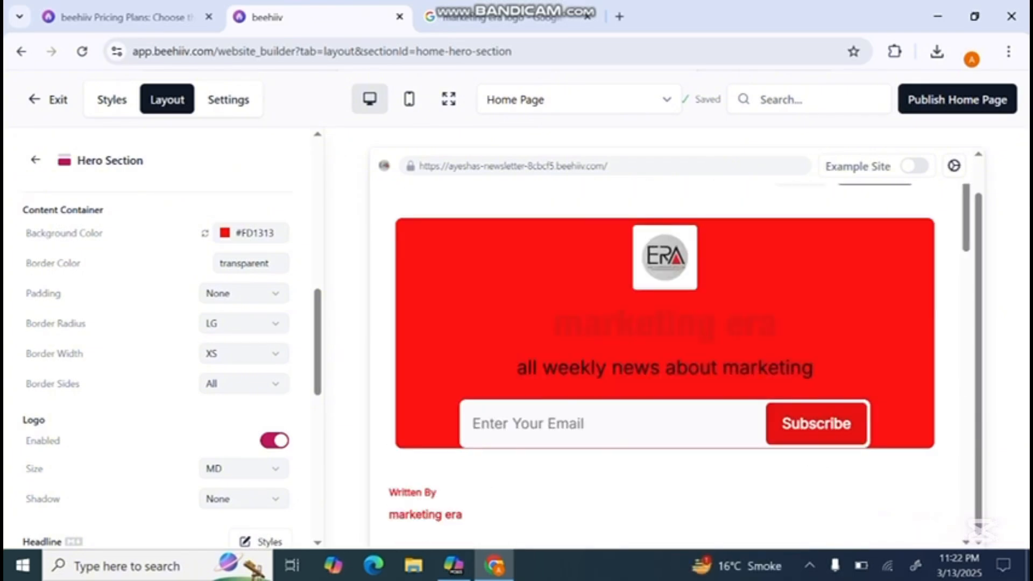
- Set the hero content container's background color to #FDFBFB and its border color to #545454
left_click(251, 233)
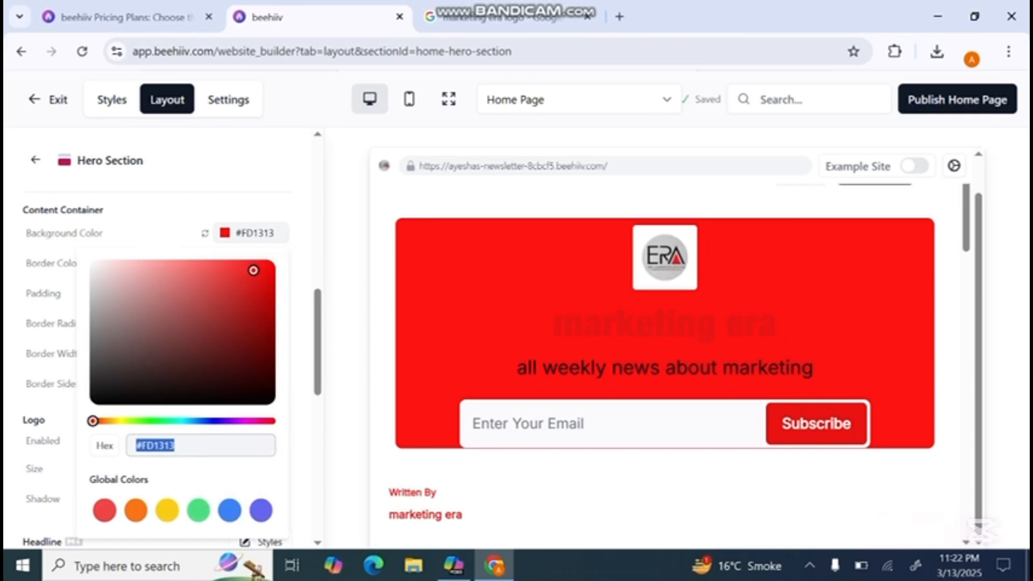
type("#FDFBFB")
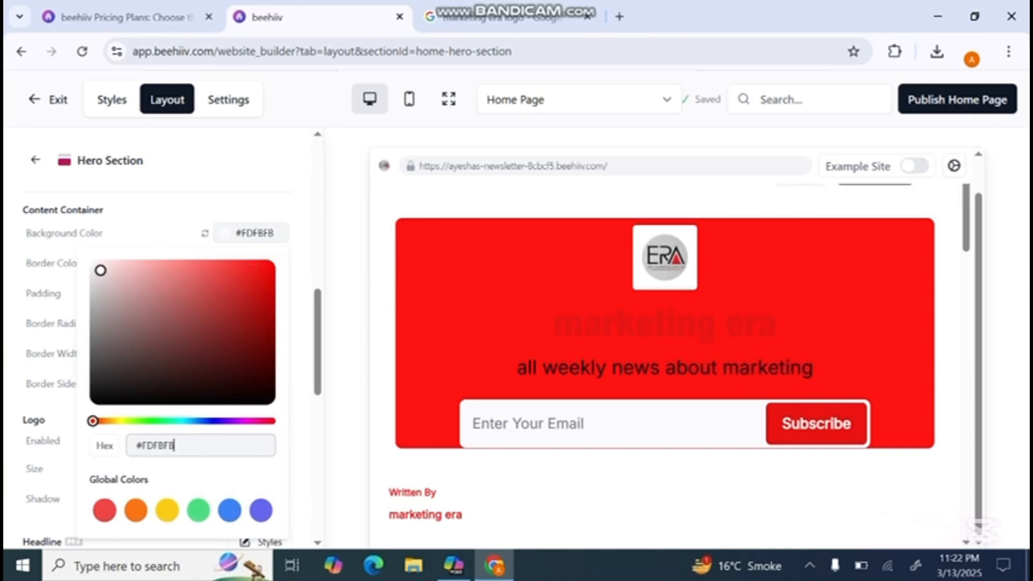
key("Return")
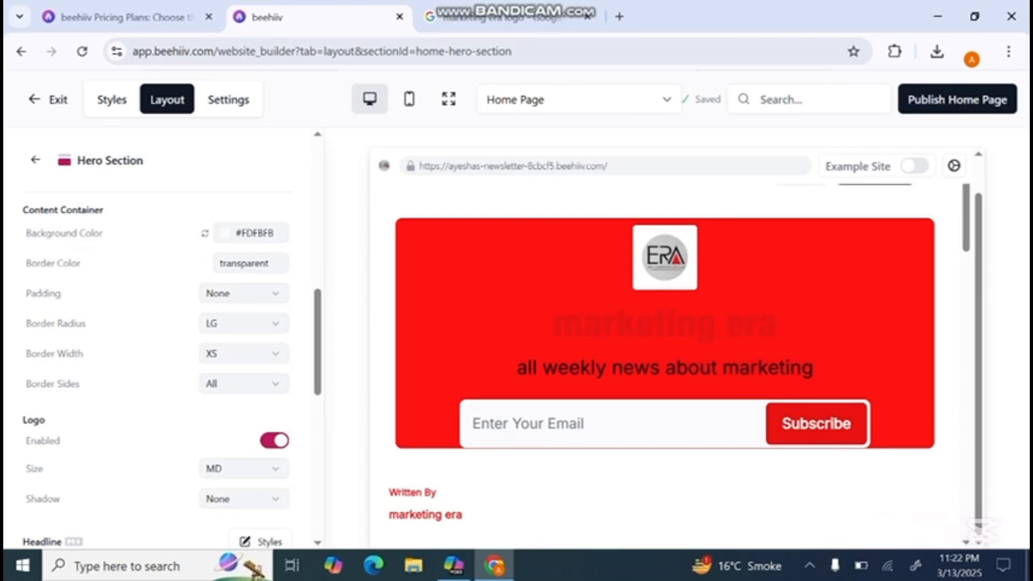
left_click(251, 263)
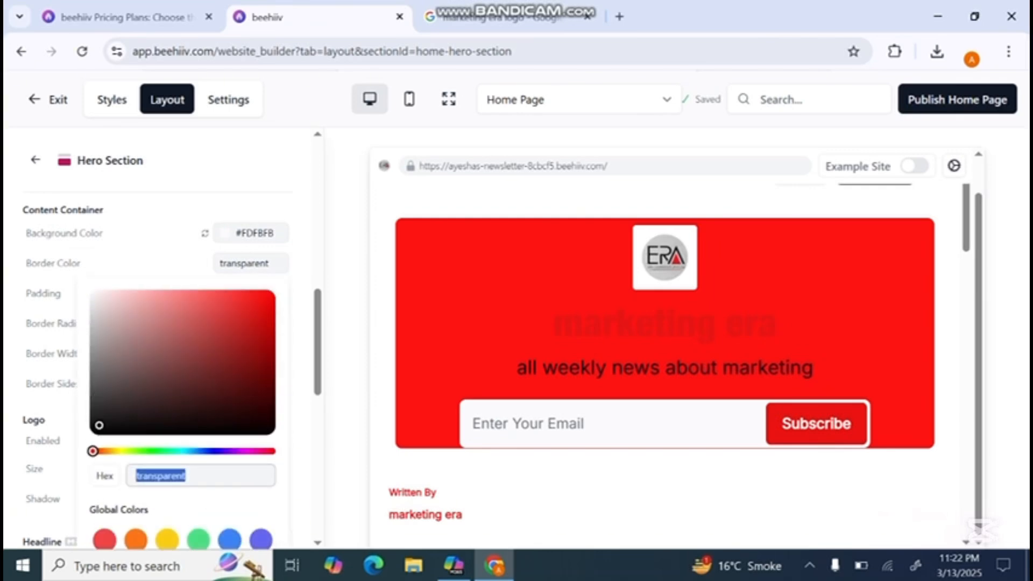
type("#545454")
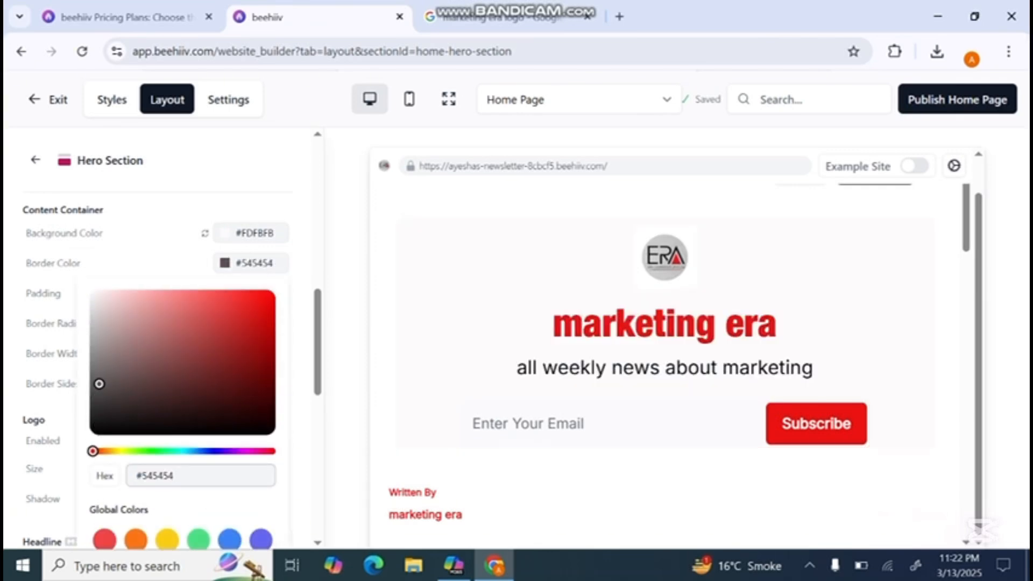
key("Return")
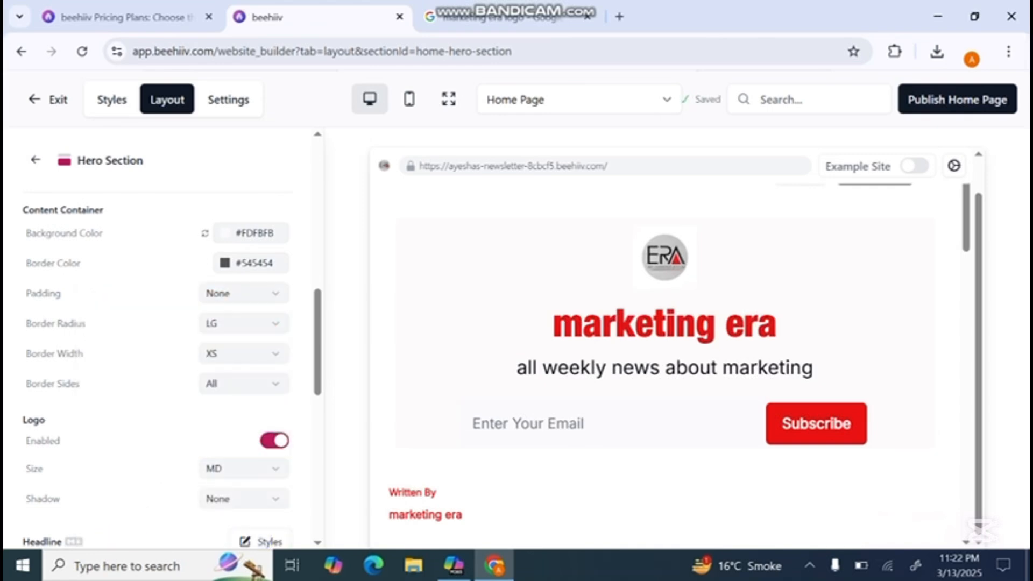
scroll(161, 371, "down", 2)
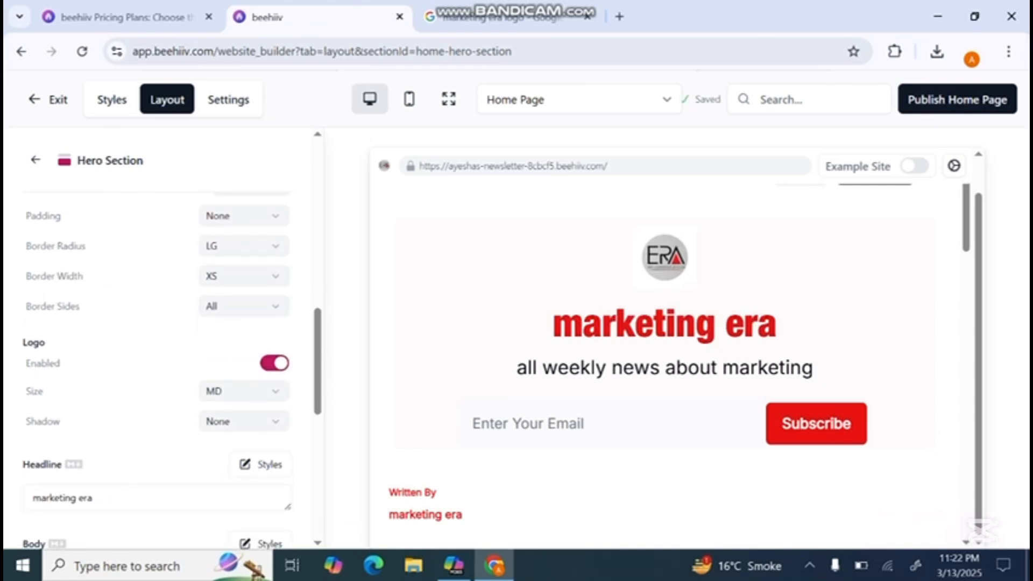
scroll(161, 371, "down", 9)
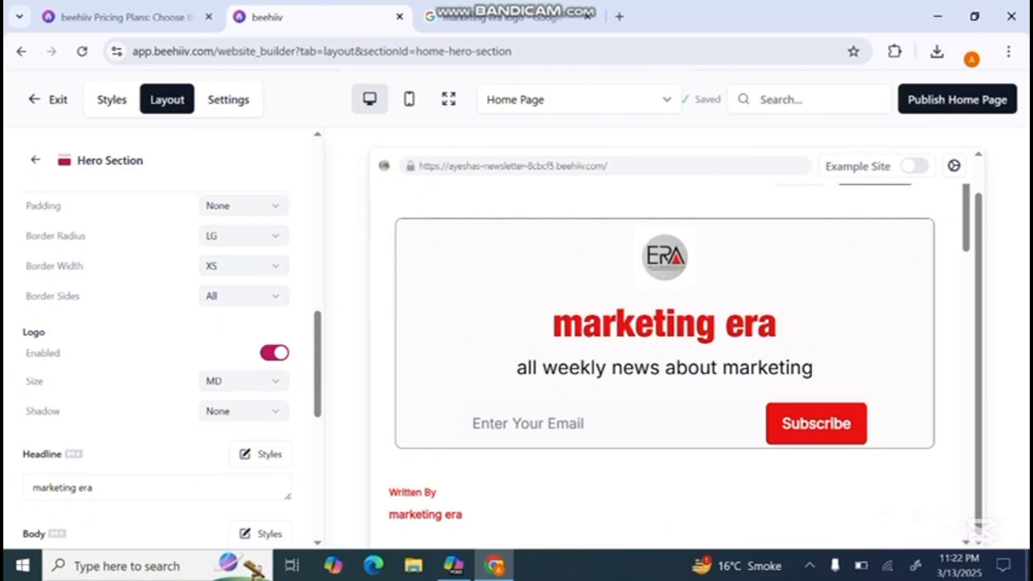
- Check the hero section's body text and author widget settings, and disable the Social Widget
scroll(161, 372, "up", 1)
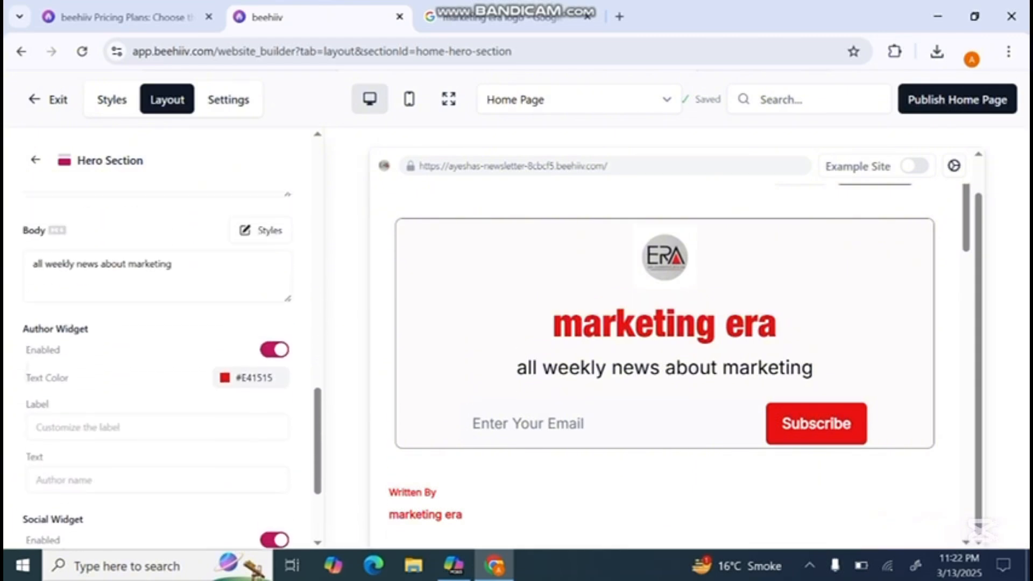
left_click(175, 277)
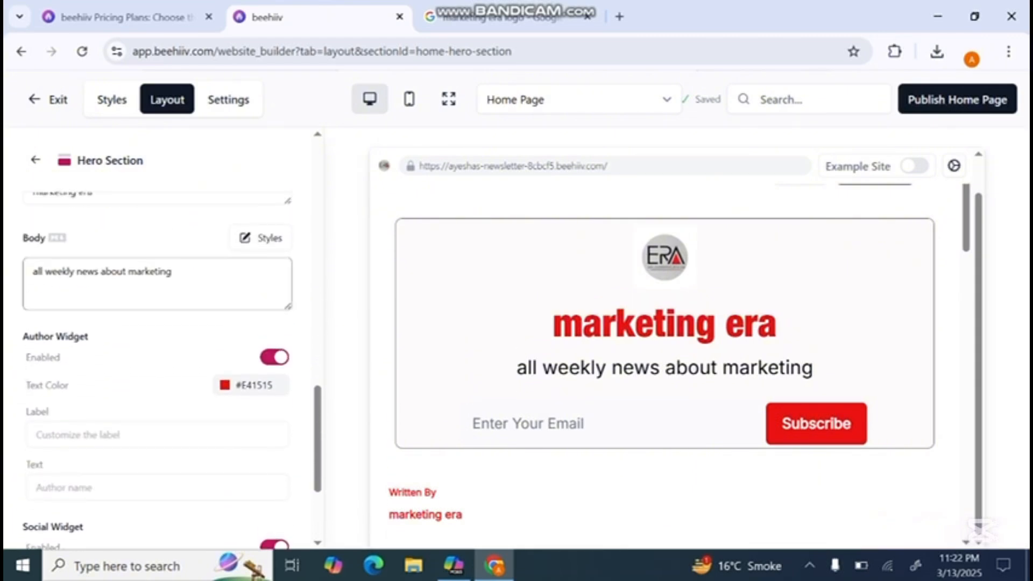
scroll(162, 371, "down", 2)
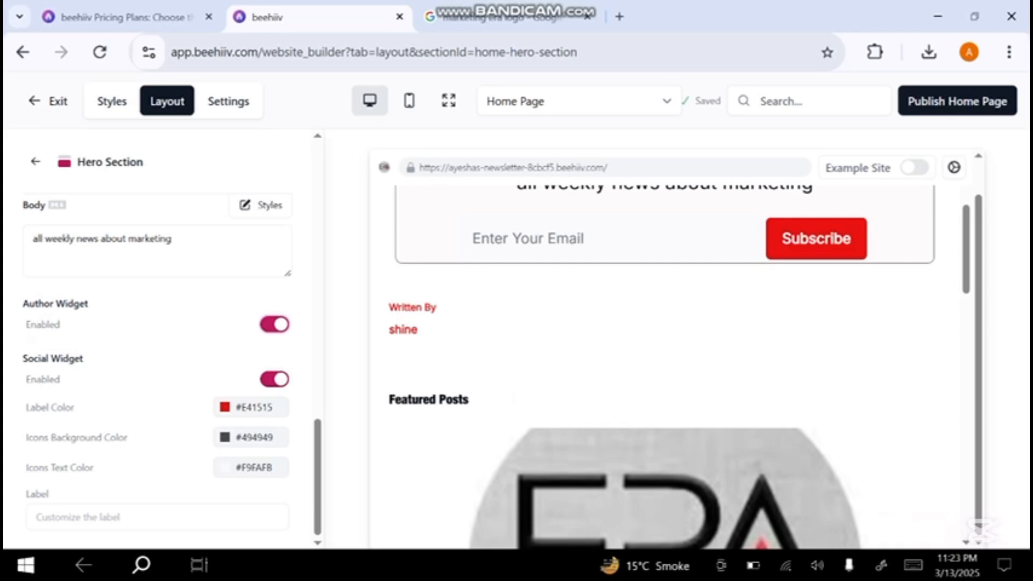
scroll(161, 355, "up", 3)
scroll(161, 355, "down", 3)
left_click(274, 379)
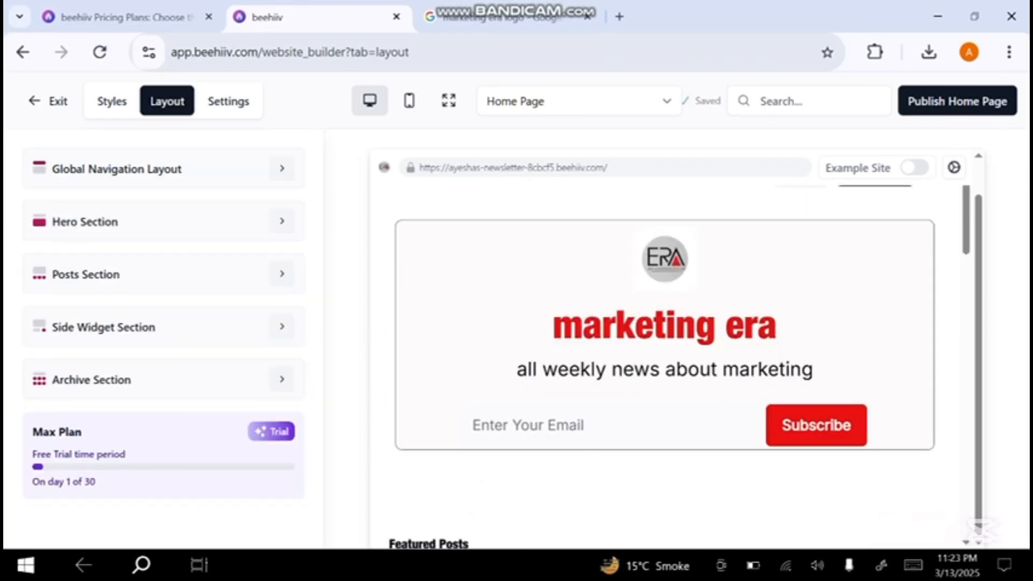
- In the Posts Section, add "tech weekly roundup" as another featured post and remove the duplicate entry
left_click(281, 274)
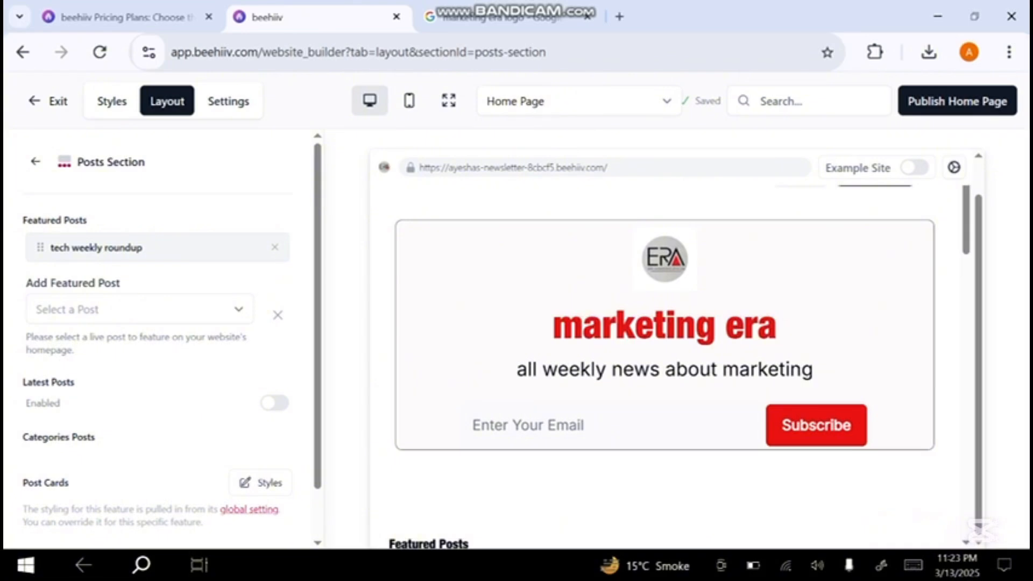
left_click(140, 309)
left_click(90, 357)
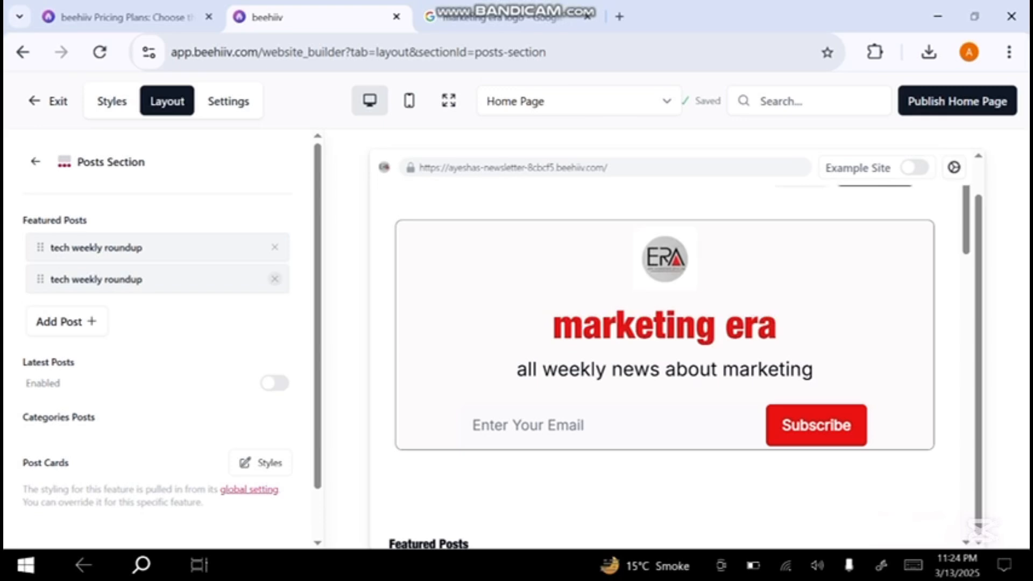
left_click(274, 279)
scroll(156, 334, "down", 1)
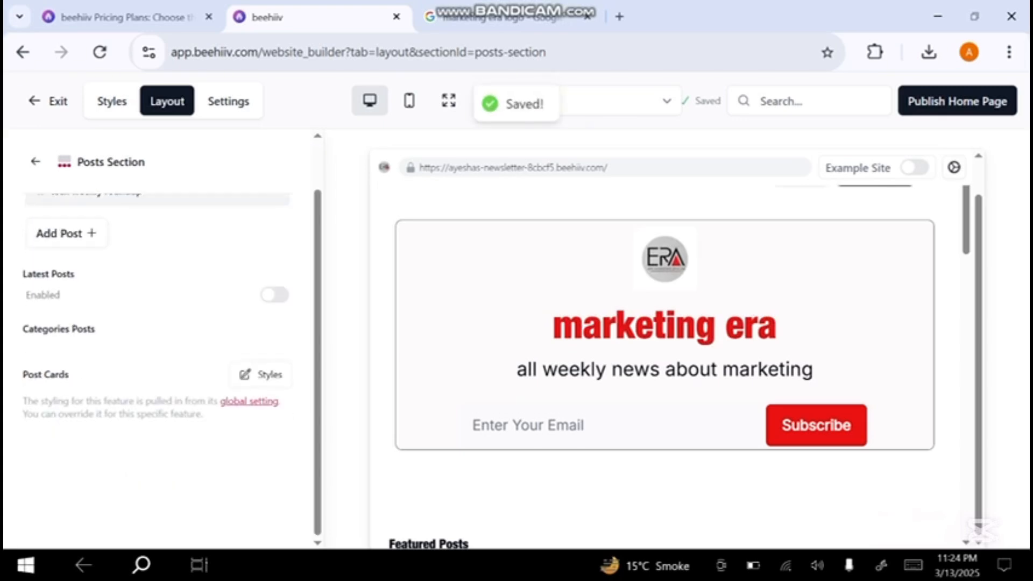
scroll(156, 334, "up", 1)
- Open the Side Widget Section of the home page layout to view the widgets that can be added
left_click(36, 161)
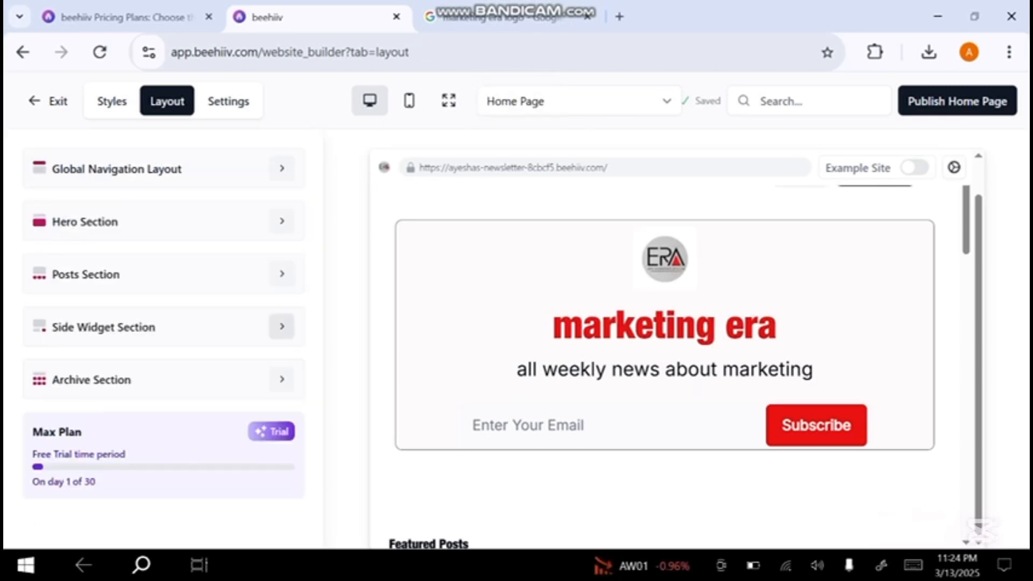
left_click(281, 327)
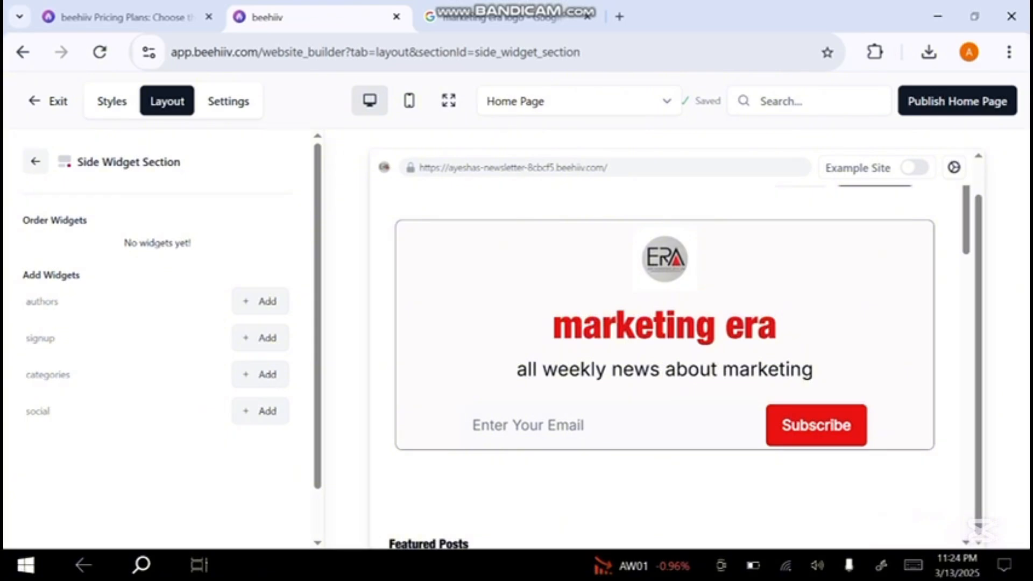
- Review the Archive Section's header, pattern, pagination and button color options in the home page layout
left_click(36, 161)
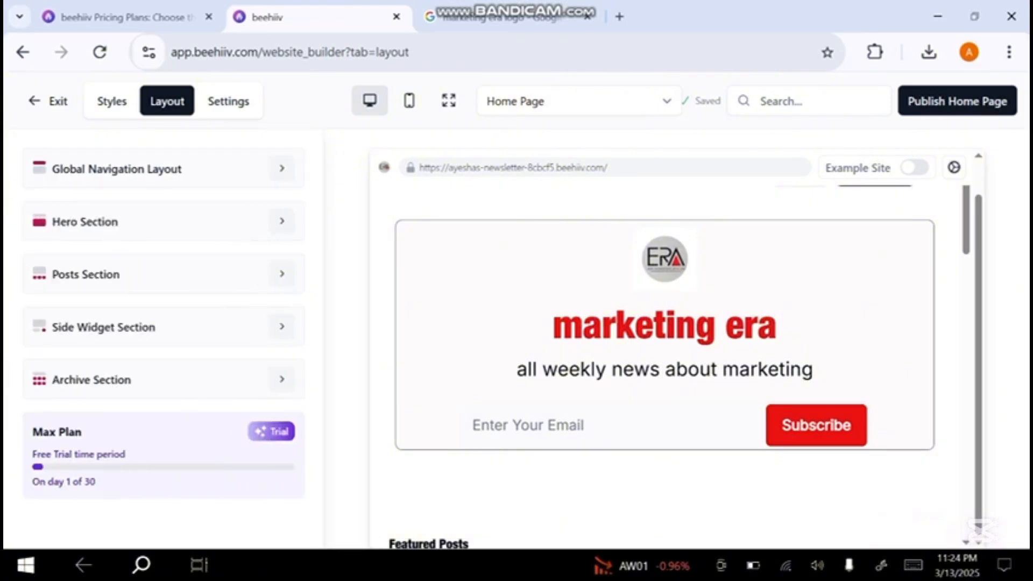
left_click(281, 379)
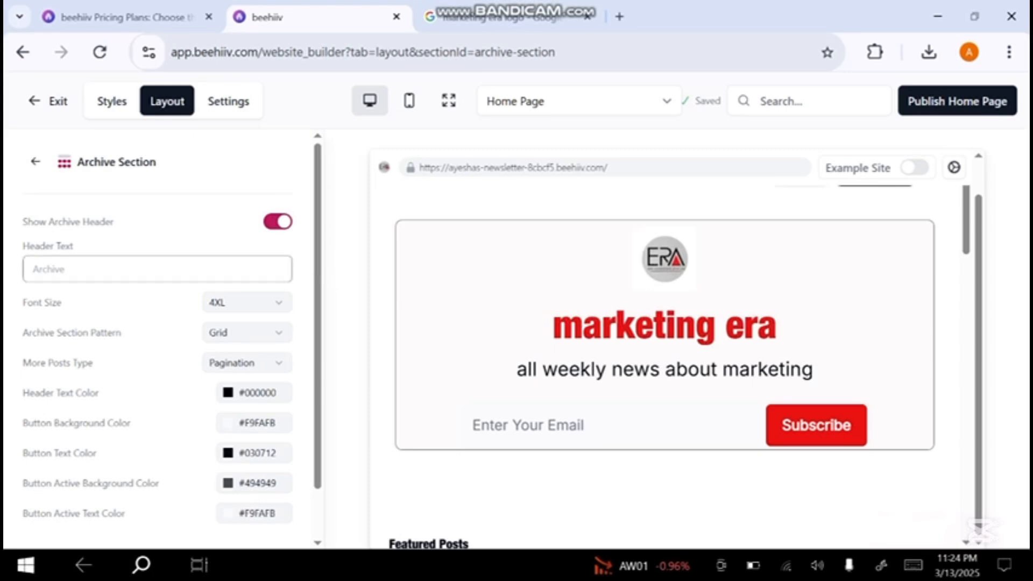
scroll(172, 349, "down", 1)
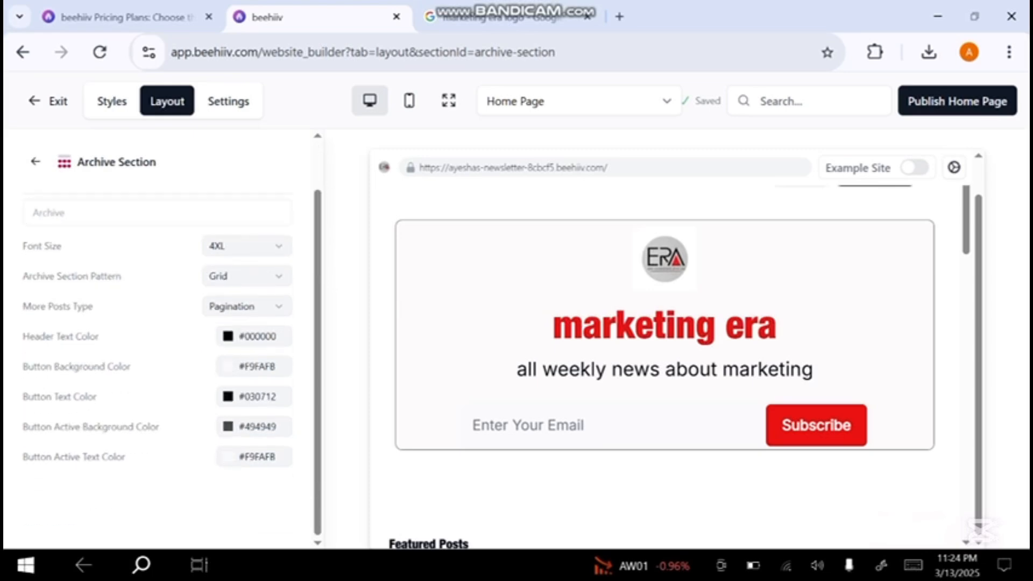
scroll(172, 348, "up", 1)
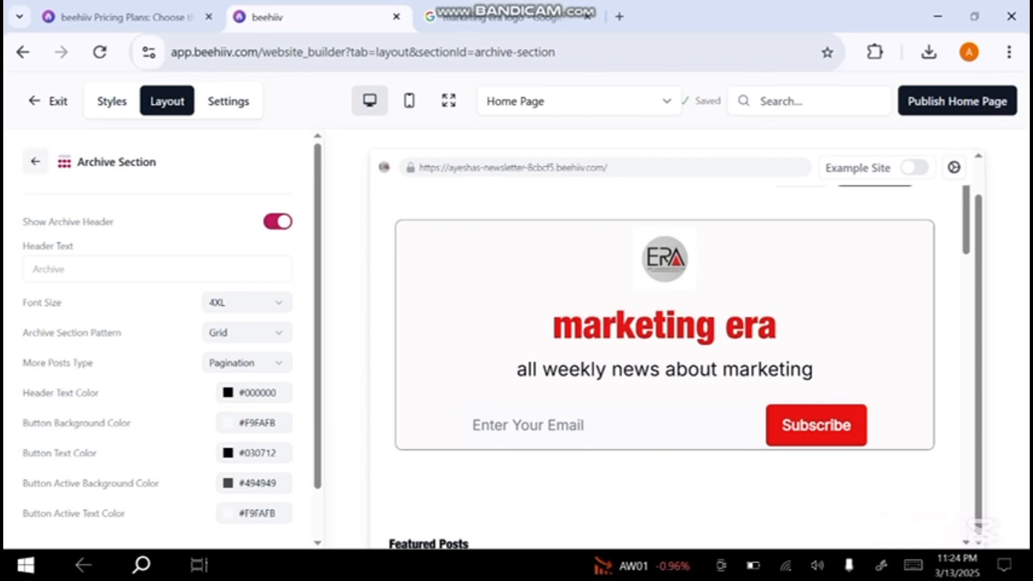
left_click(36, 161)
- Look through the website and page settings categories, from Pixels and SEO down to Theme Reset
left_click(228, 102)
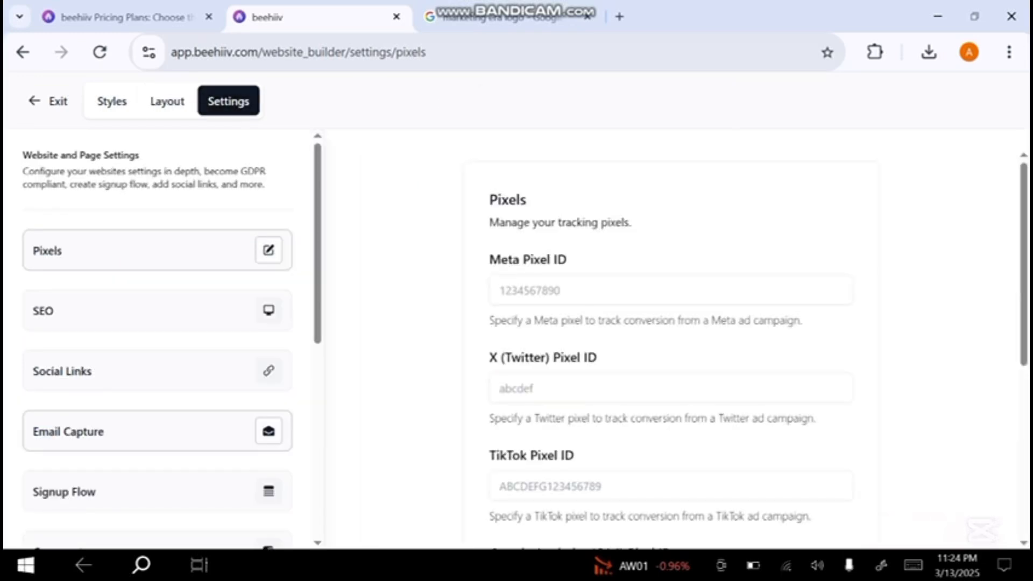
scroll(156, 418, "down", 1)
scroll(156, 419, "down", 3)
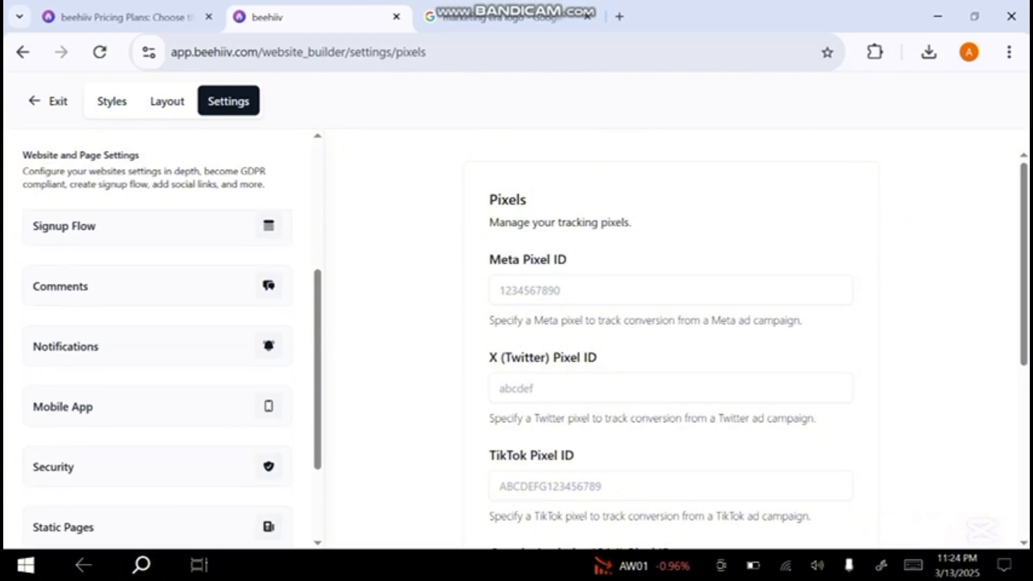
scroll(156, 408, "down", 2)
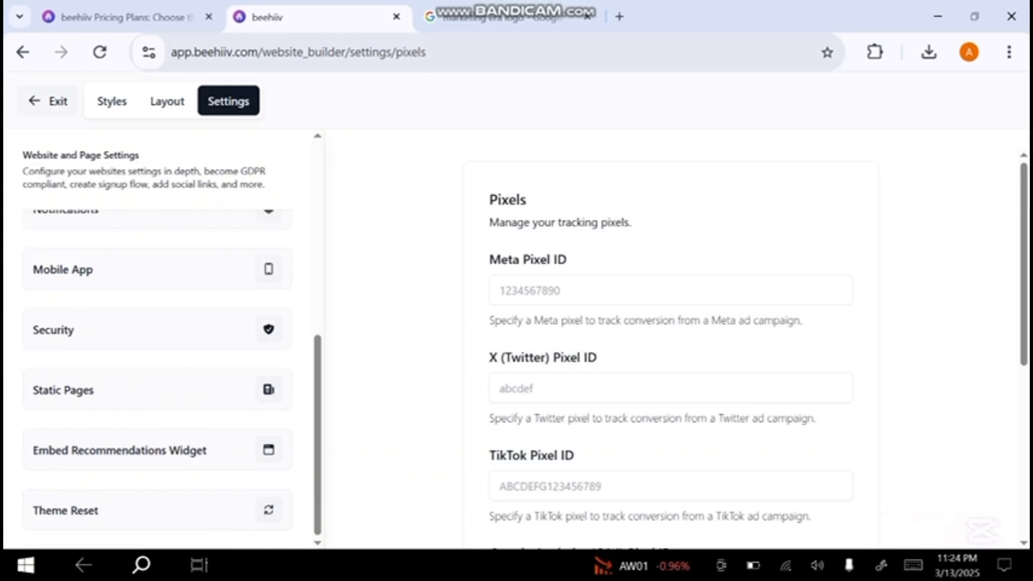
- Return to the home page layout and publish the home page
left_click(167, 102)
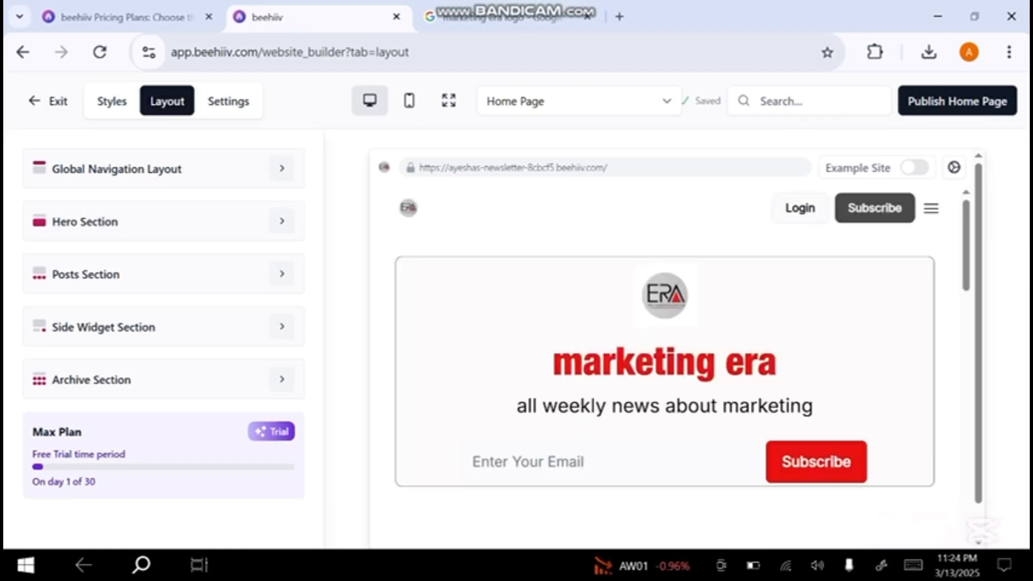
left_click(228, 101)
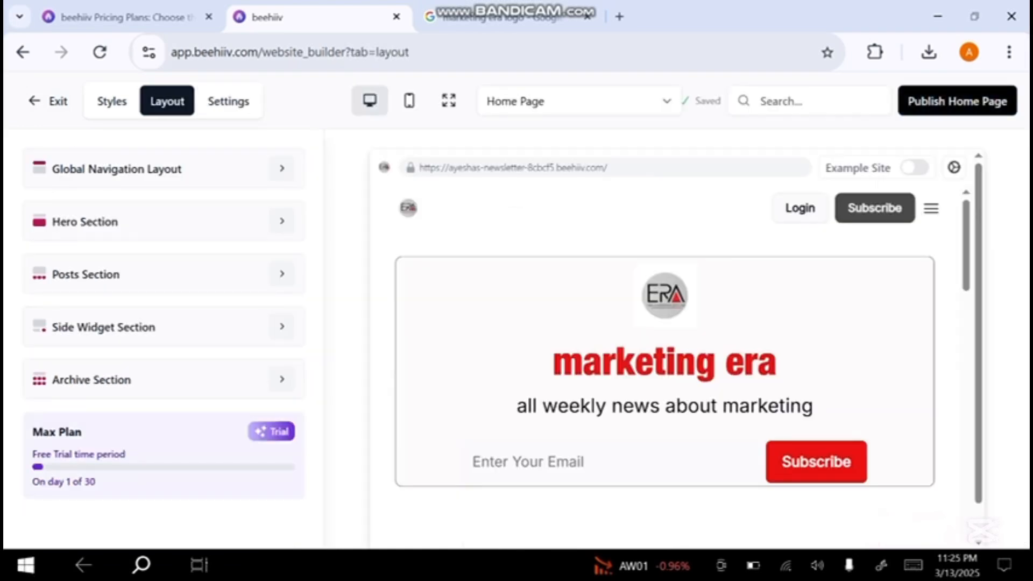
left_click(957, 102)
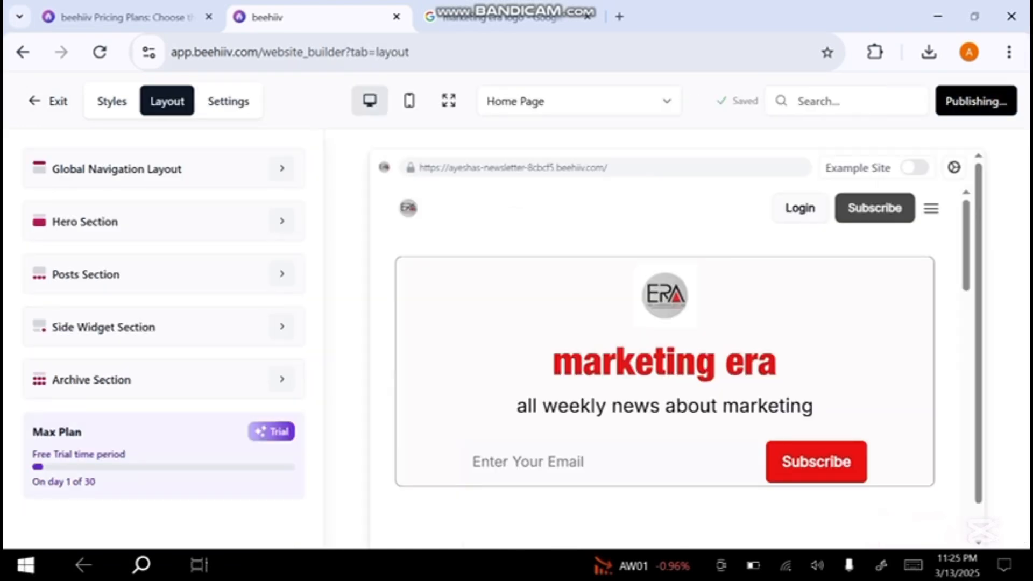